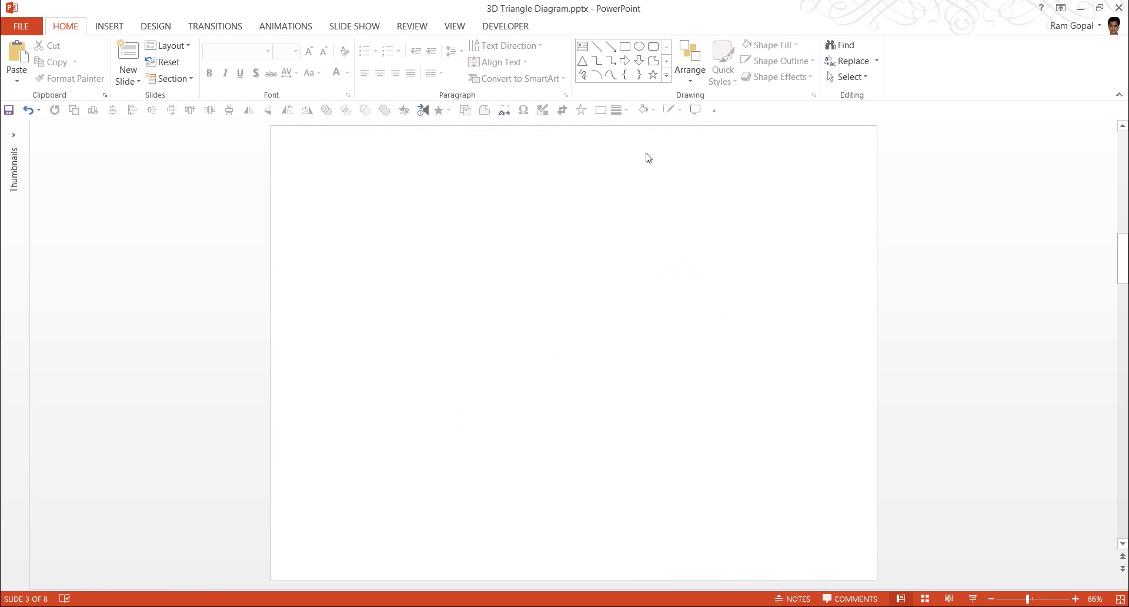
Draw a large isosceles triangle in the middle of blank slide 3.
click(670, 77)
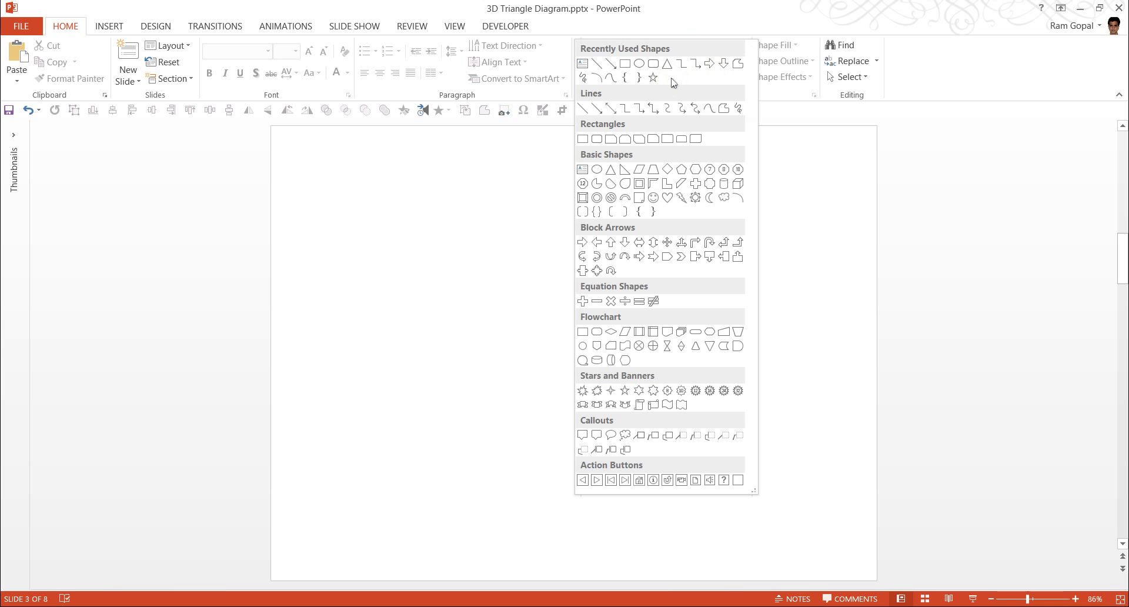
click(612, 171)
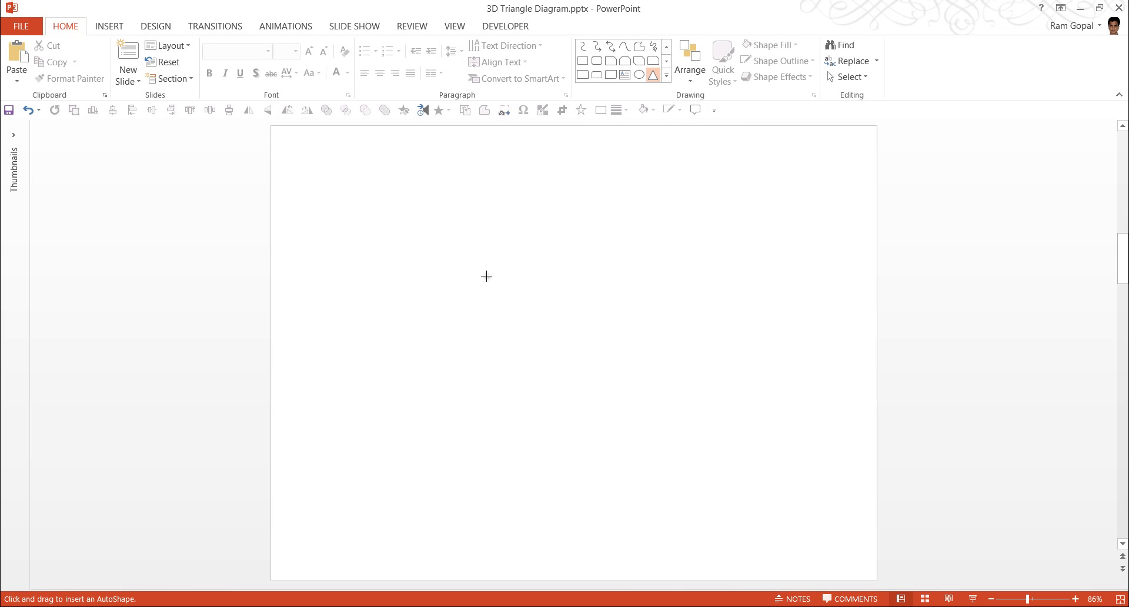
drag(486, 276, 628, 494)
drag(599, 393, 562, 379)
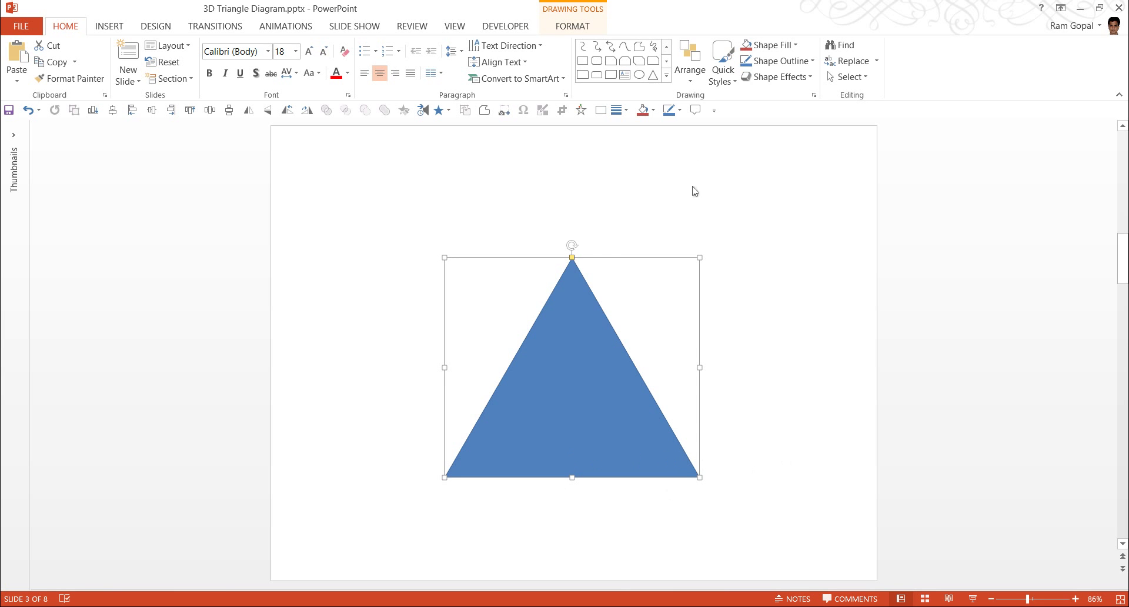
Draw a small oval circle at the slide's upper right, beside the triangle.
click(666, 75)
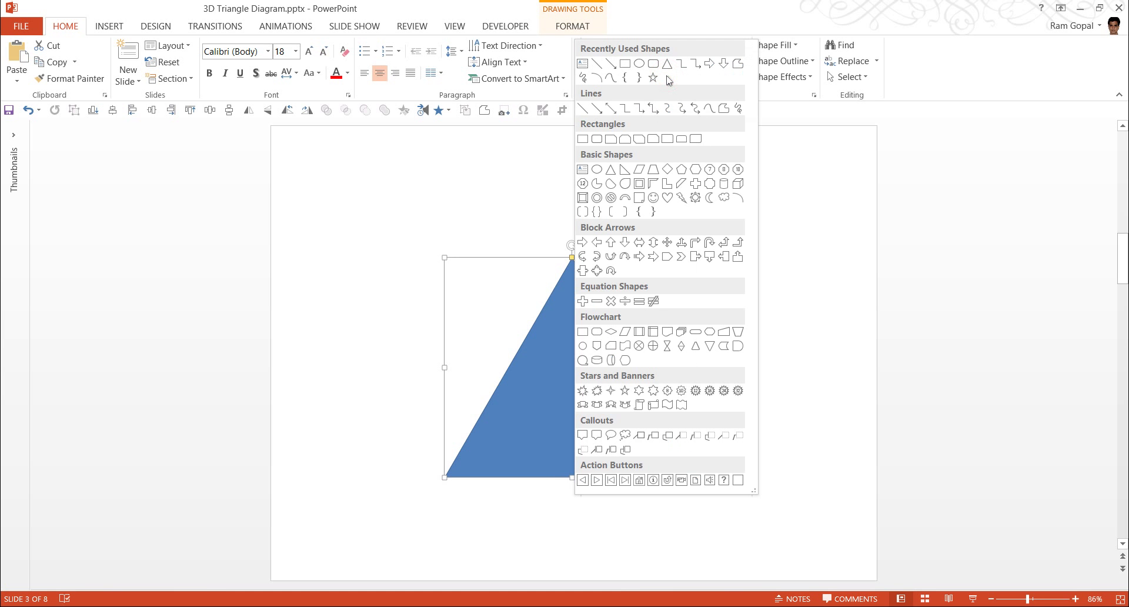
click(598, 170)
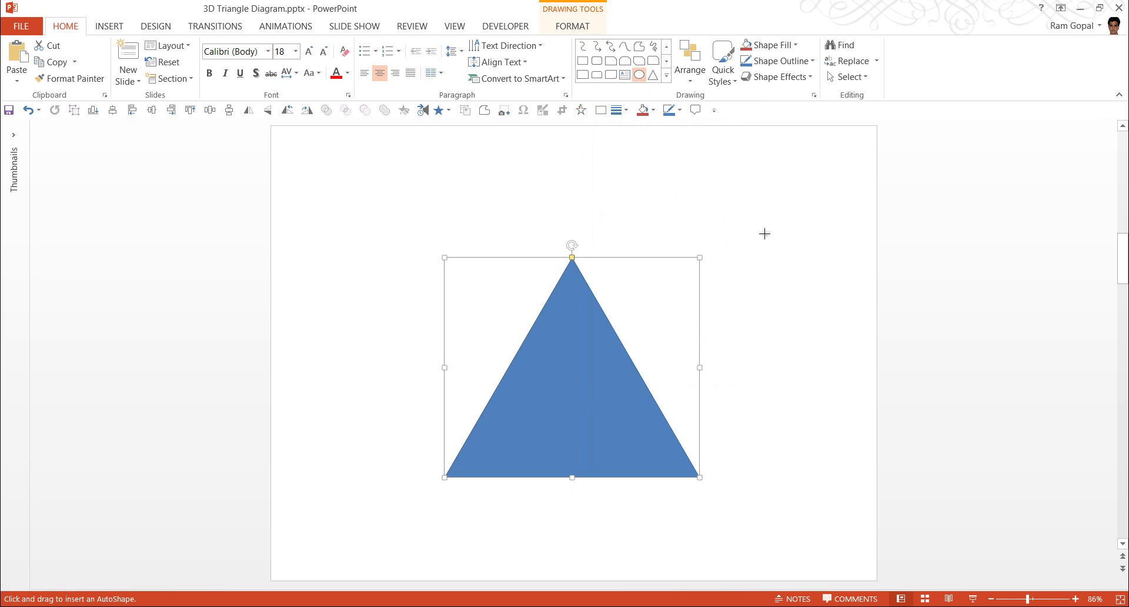
drag(721, 193, 794, 278)
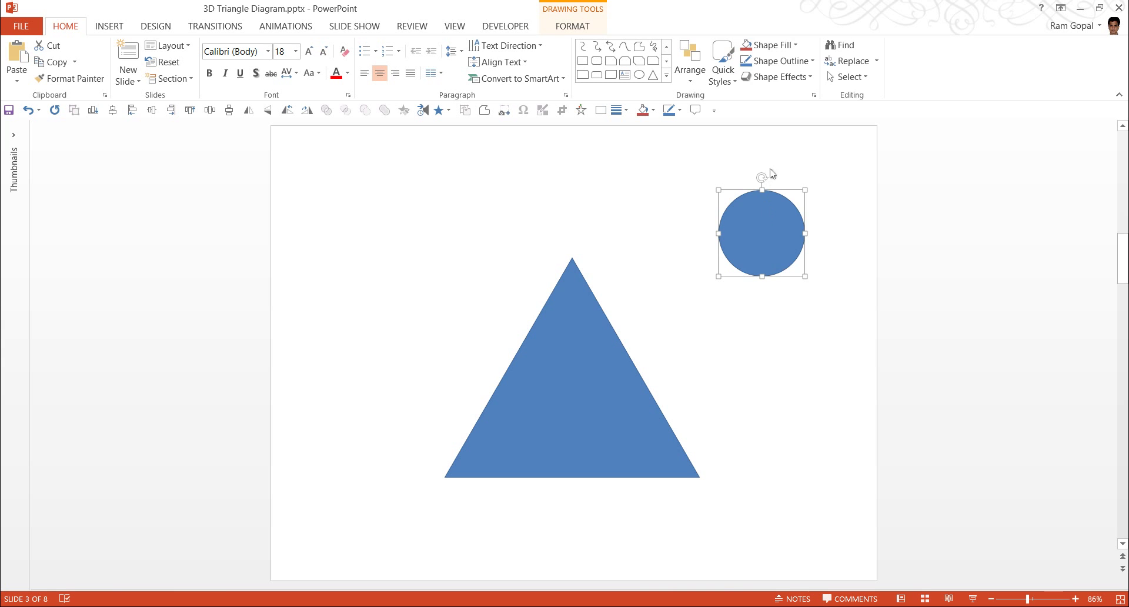
Set the circle to No Fill and cross it with horizontal and vertical diameter lines.
click(782, 51)
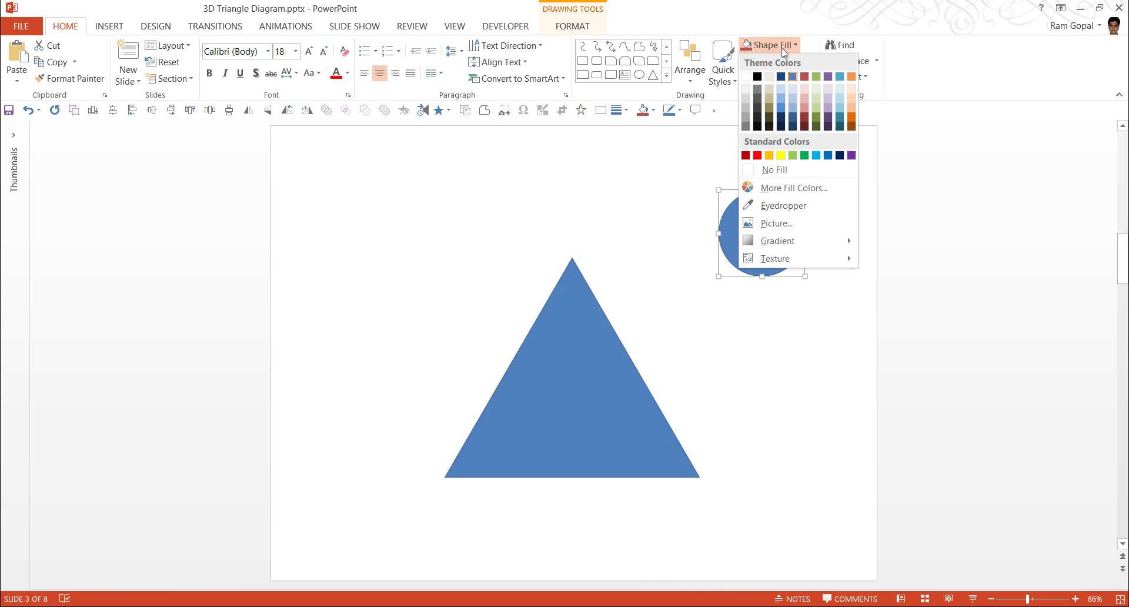
click(775, 174)
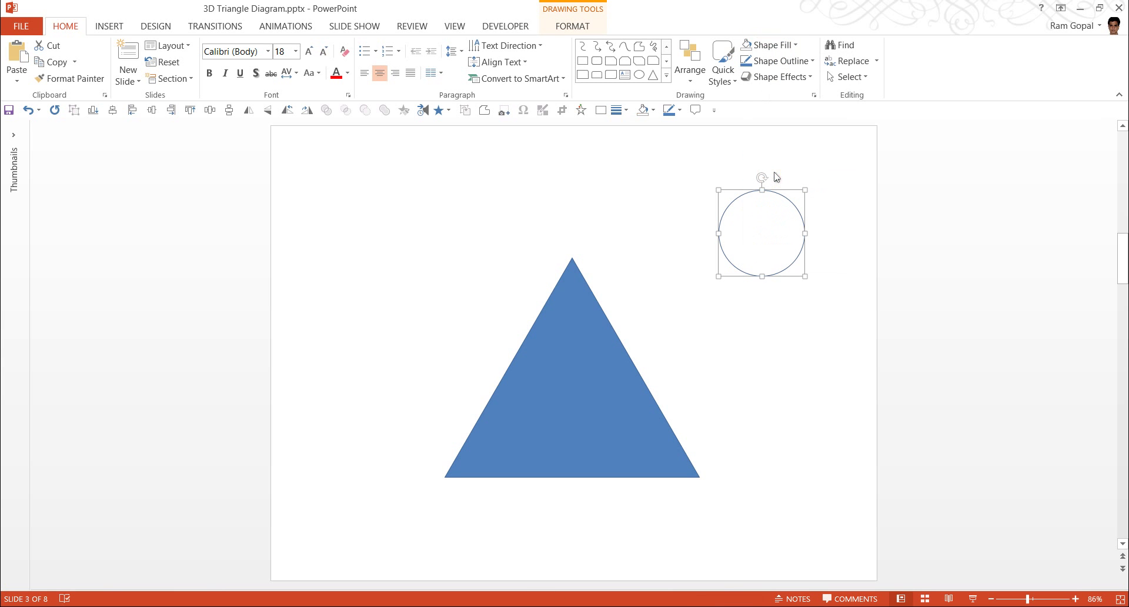
click(666, 78)
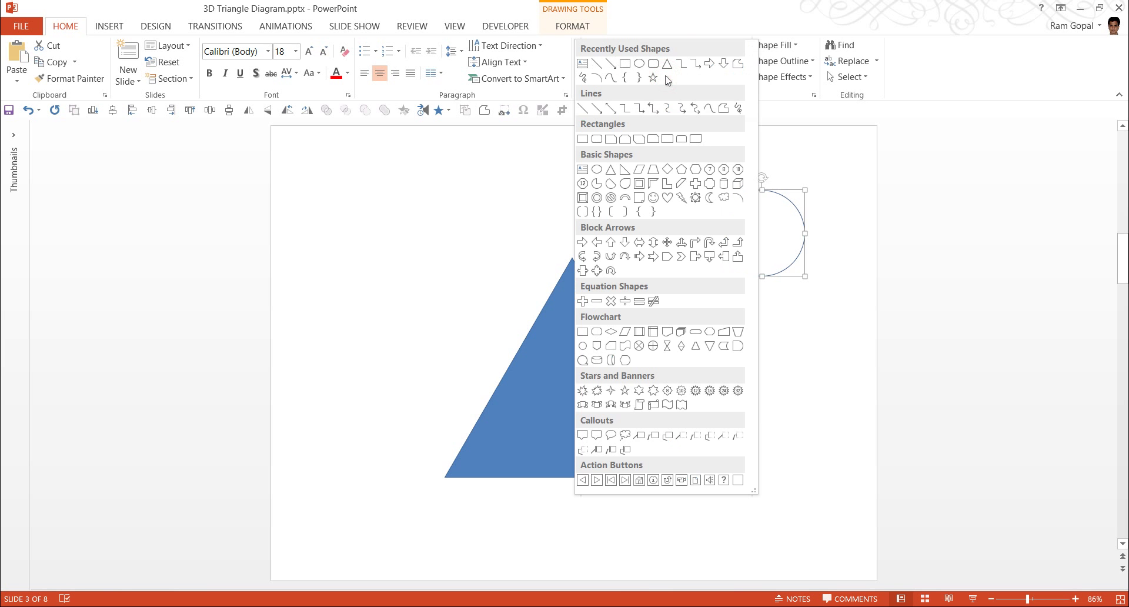
click(583, 108)
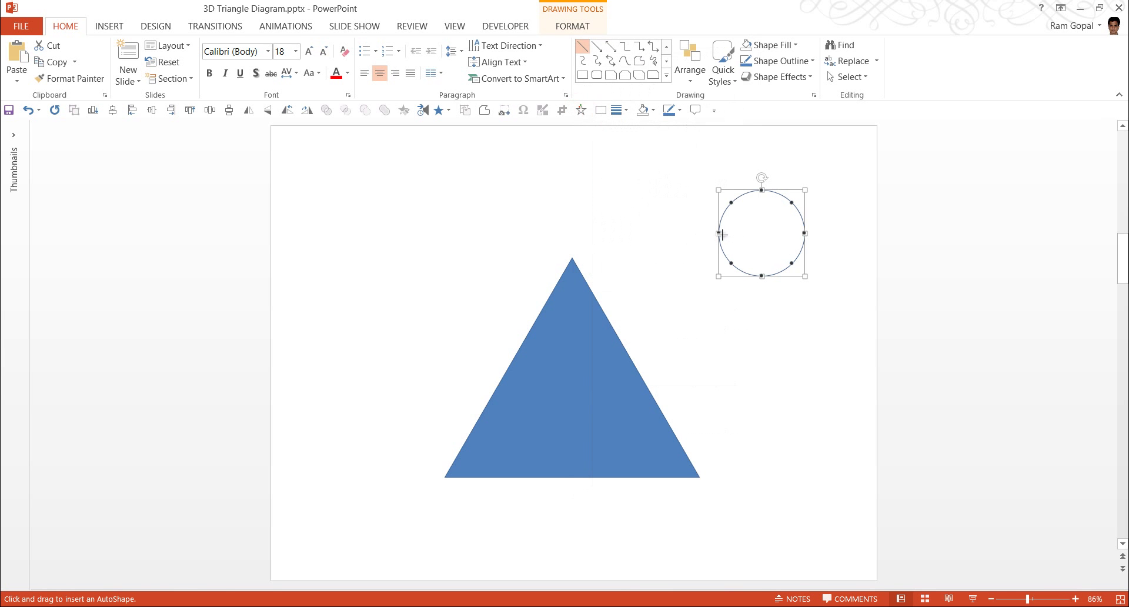
drag(722, 234, 804, 235)
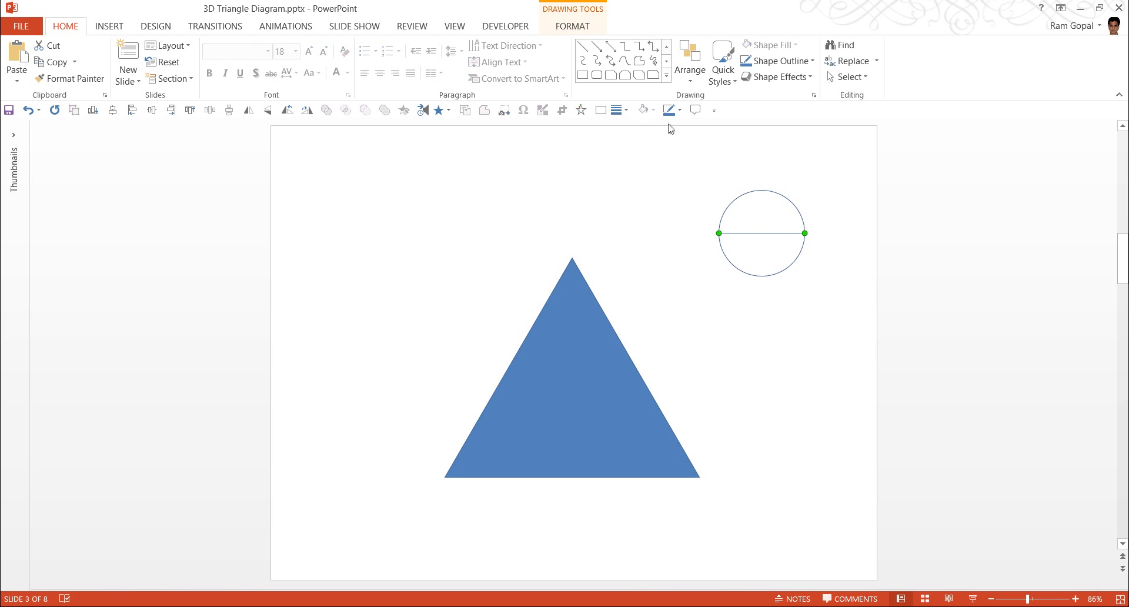
click(585, 53)
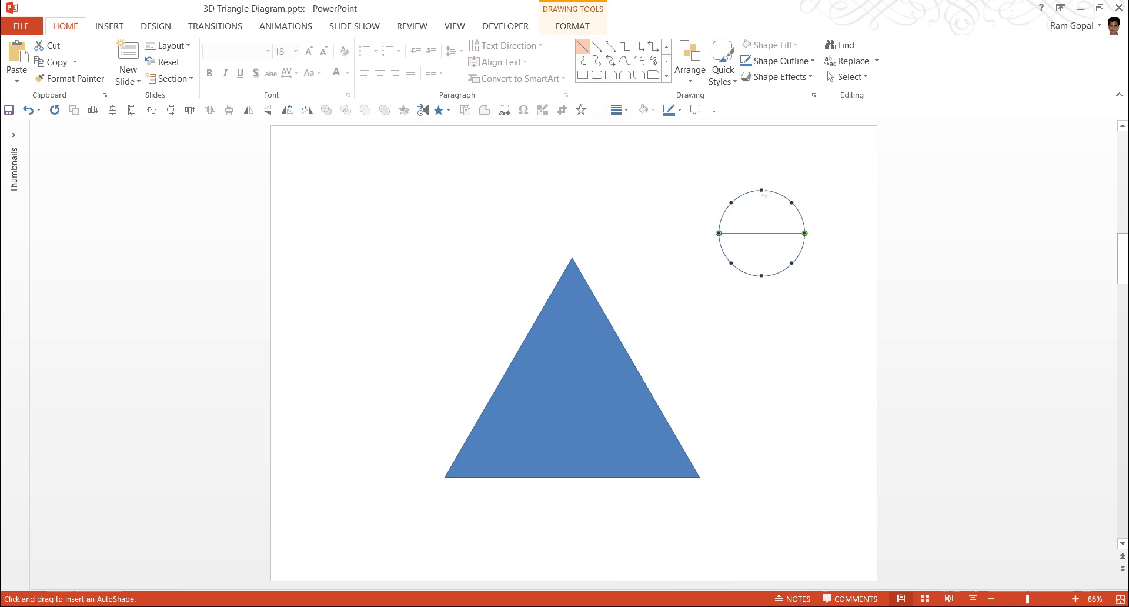
drag(764, 192, 766, 278)
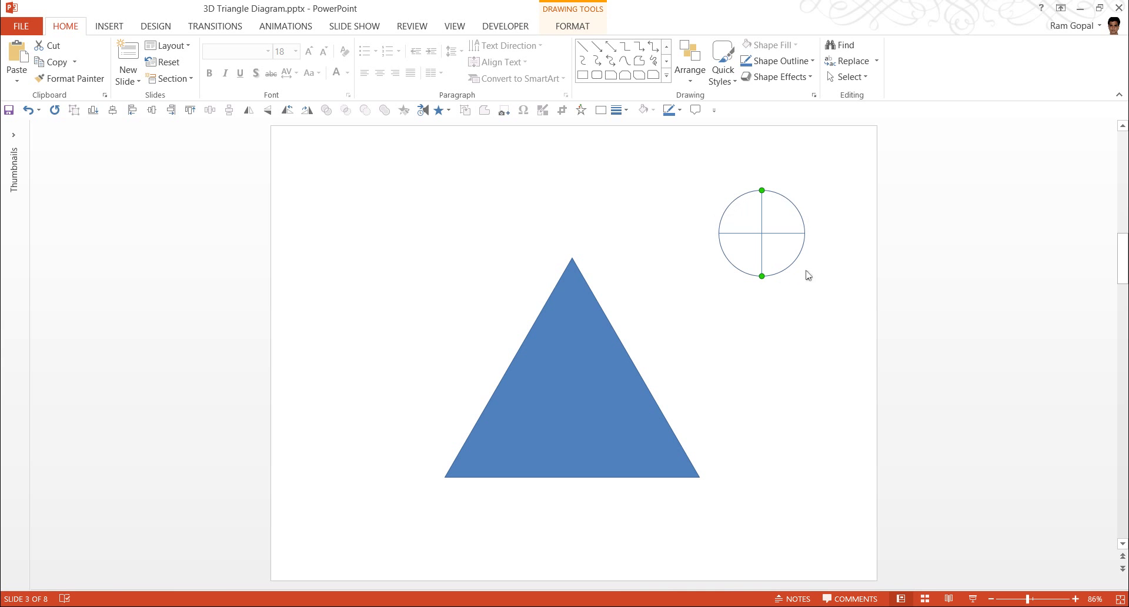
click(813, 312)
Group the quartered circle, centre it on the apex, and copy it onto both base corners.
mouse_move(824, 312)
mouse_down()
mouse_move(679, 190)
mouse_move(712, 185)
mouse_up()
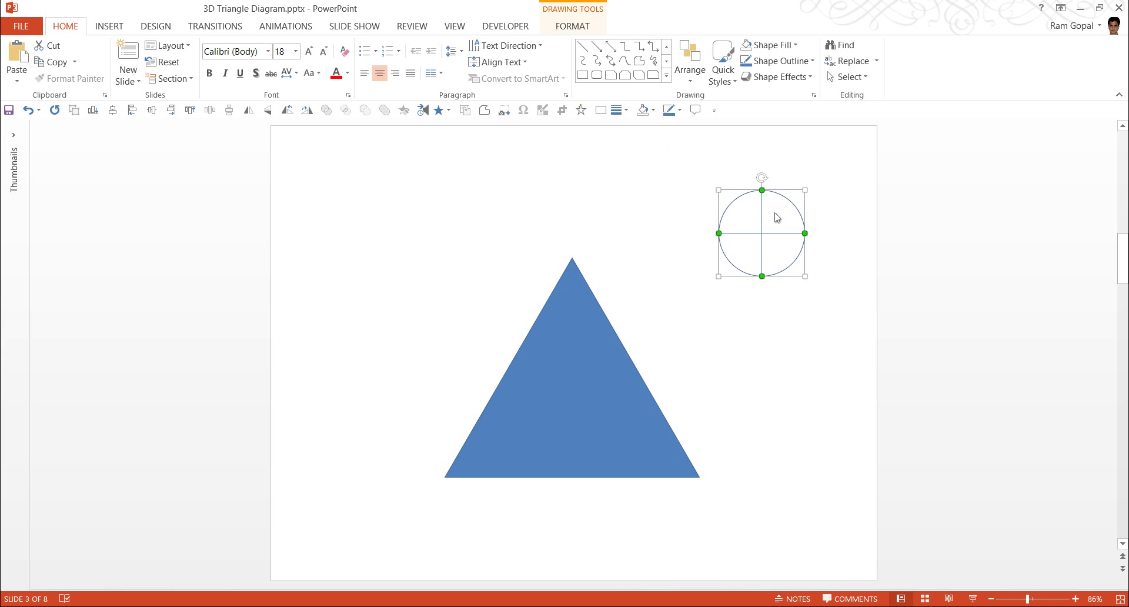
key(ctrl+g)
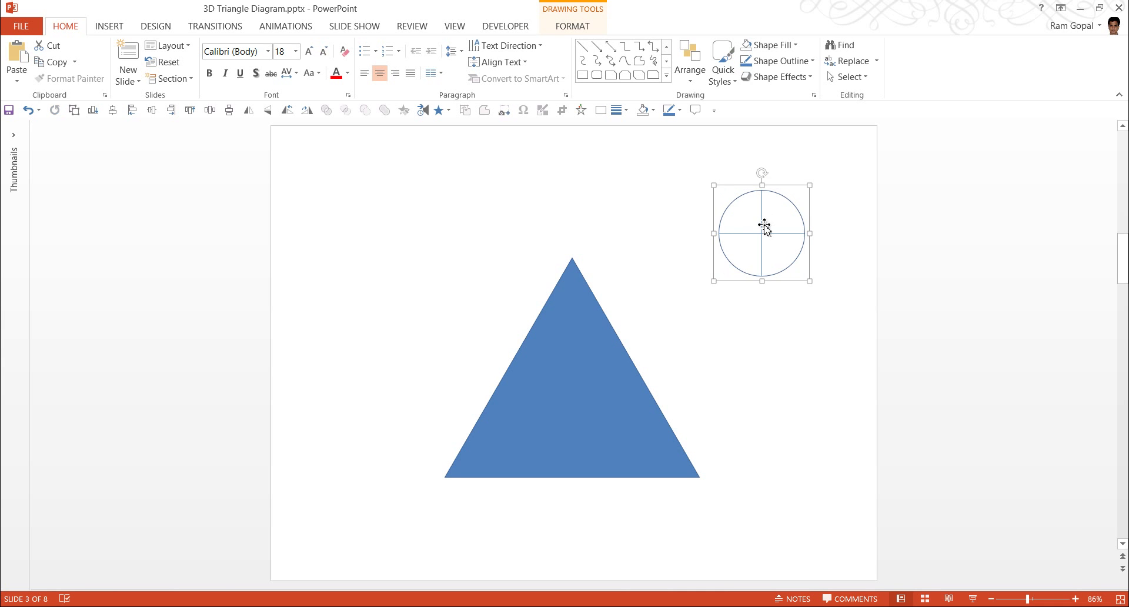
drag(764, 225, 572, 250)
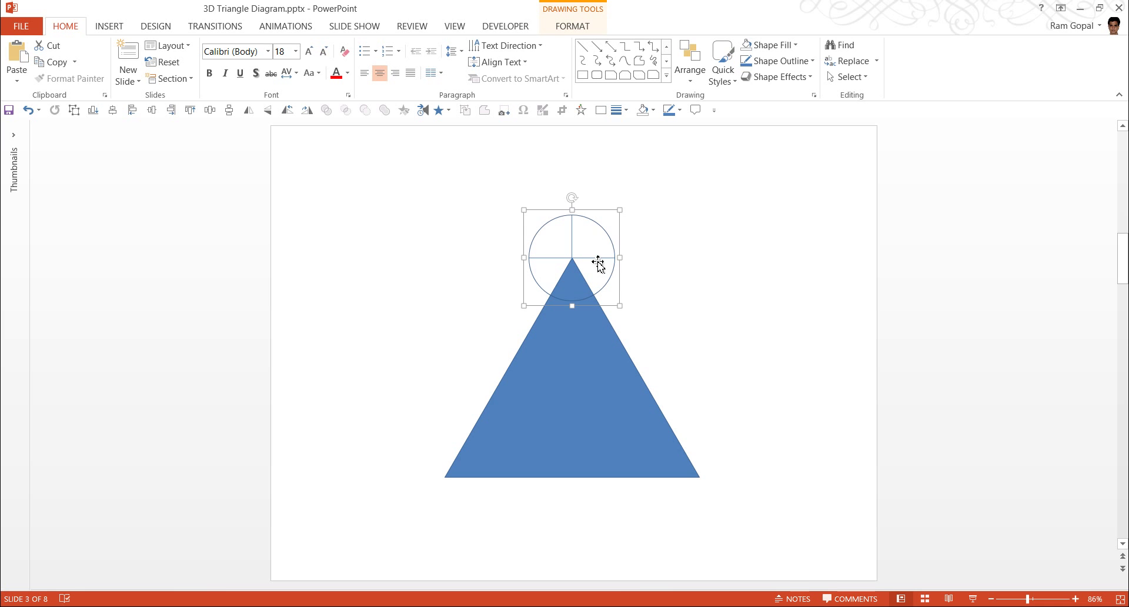
drag(598, 264, 479, 483)
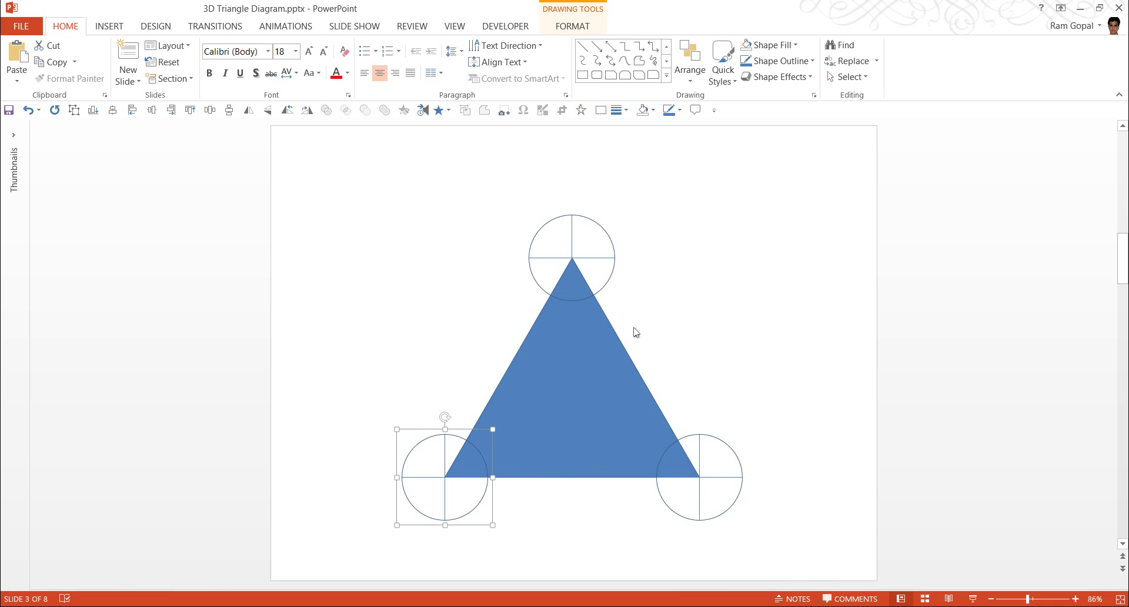
Delete the vertical and horizontal cross lines from the top circle.
click(572, 235)
click(572, 234)
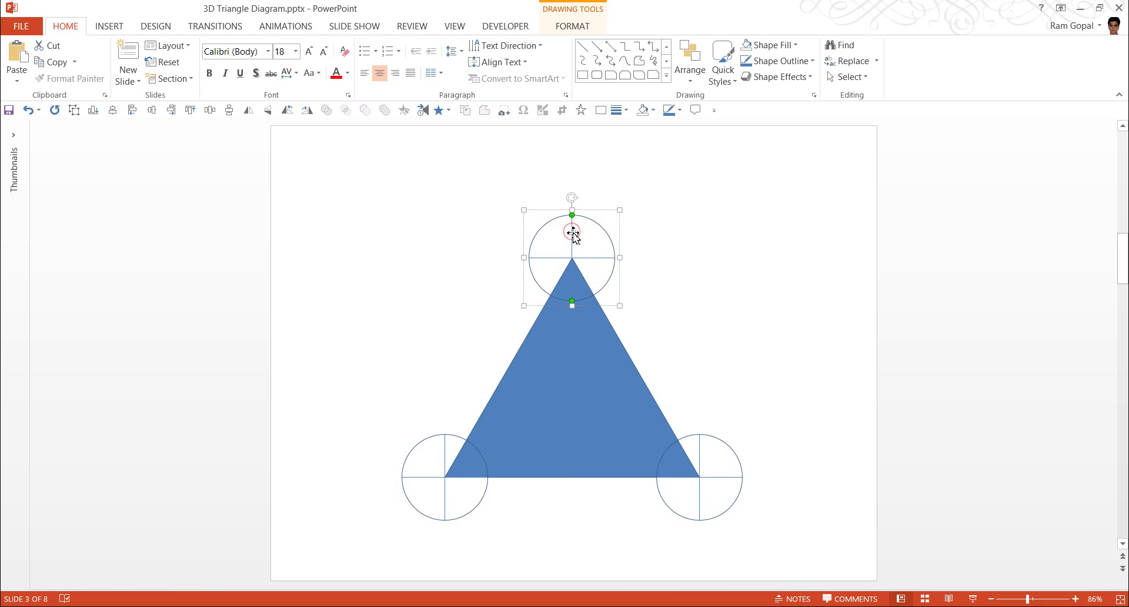
key(Delete)
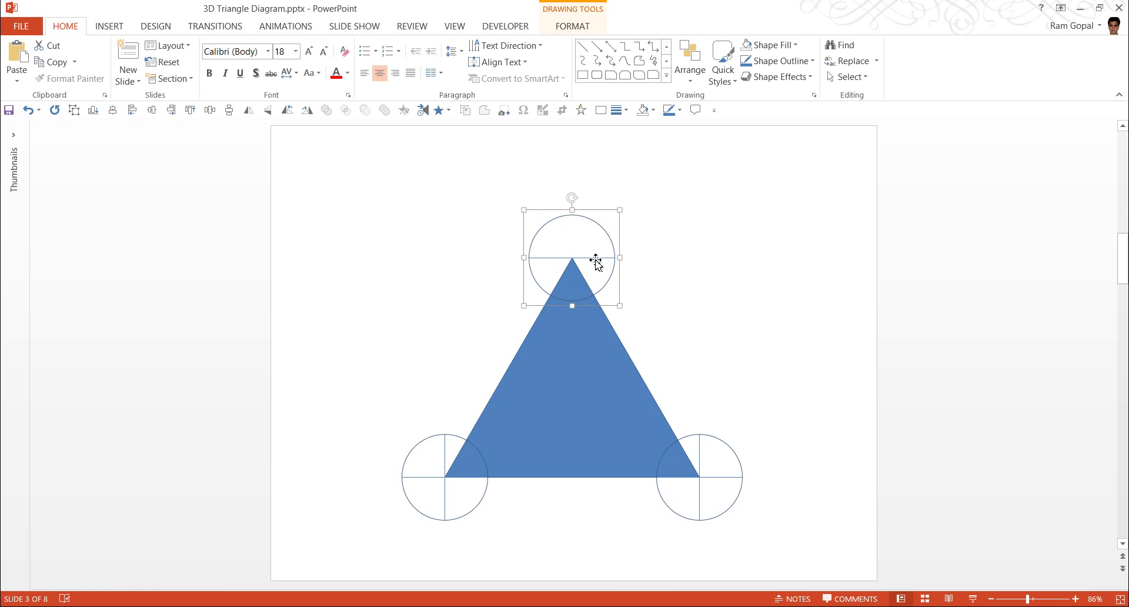
click(594, 260)
key(Delete)
Delete the cross lines from the bottom-right and bottom-left circles.
click(702, 452)
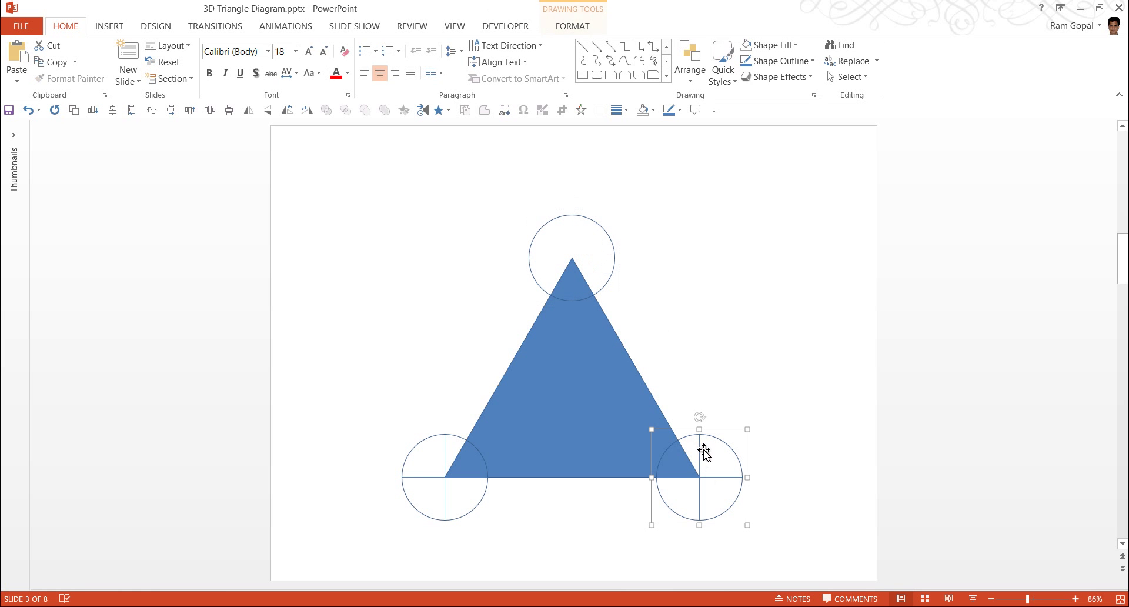
click(702, 448)
key(Delete)
click(733, 477)
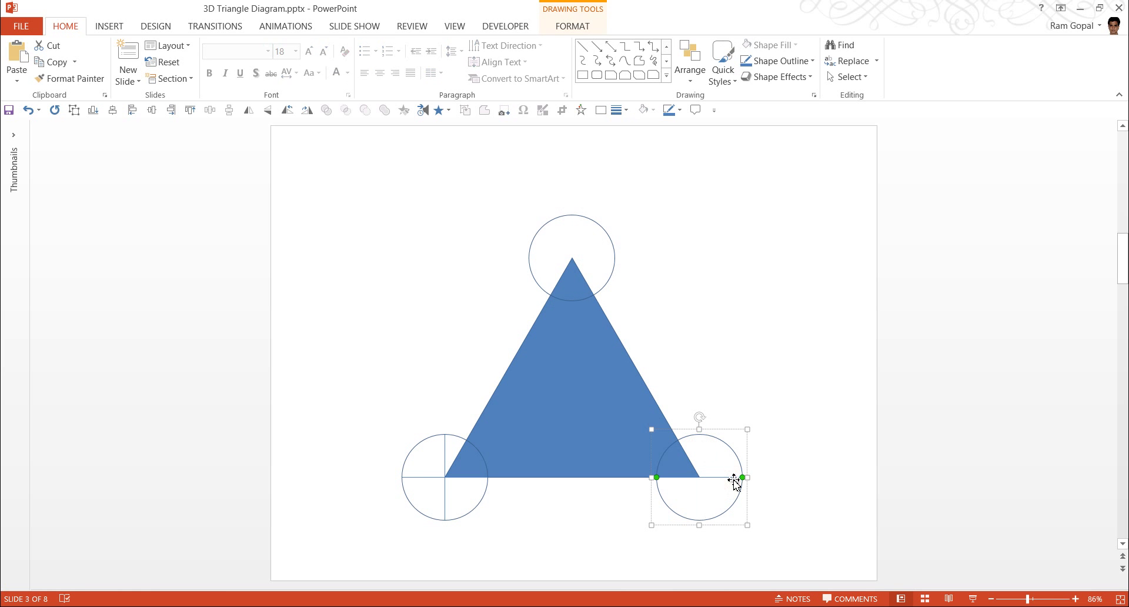
key(Delete)
click(444, 497)
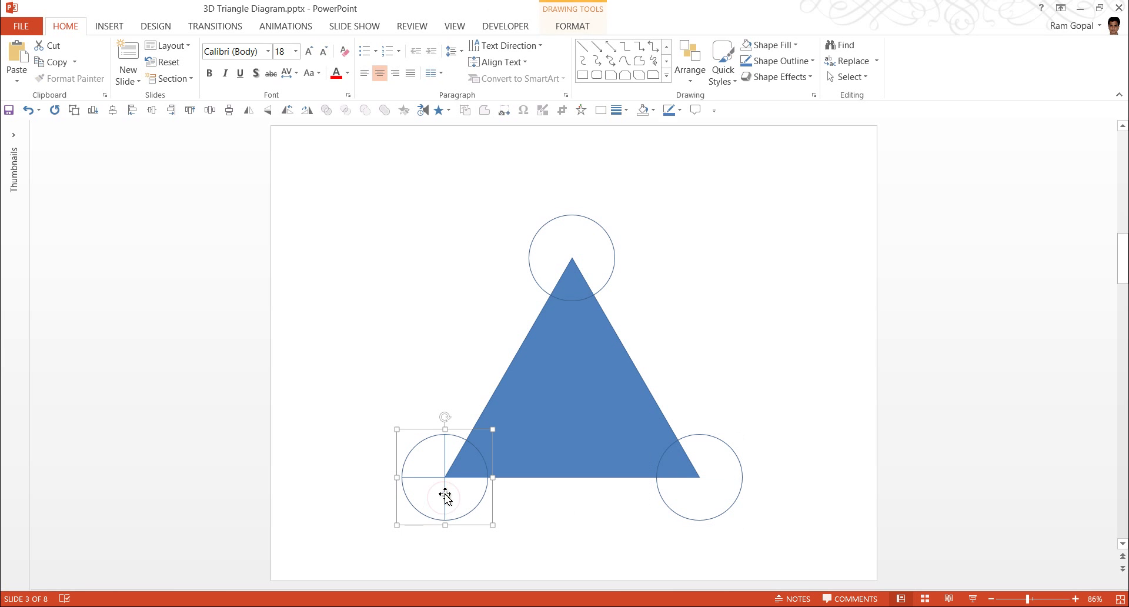
click(445, 495)
key(Delete)
click(483, 476)
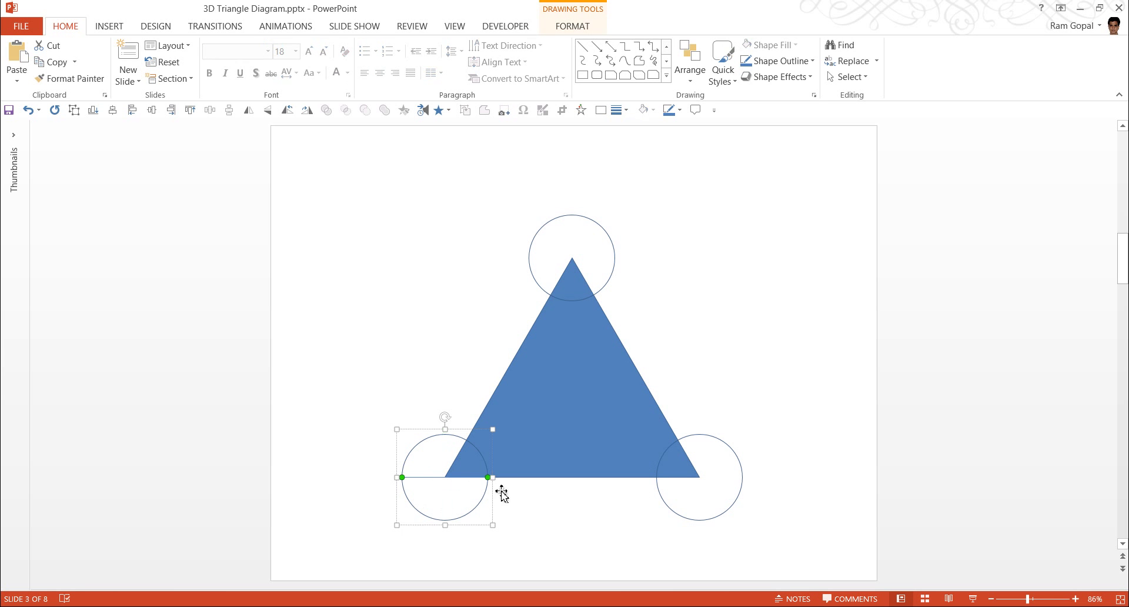
key(Delete)
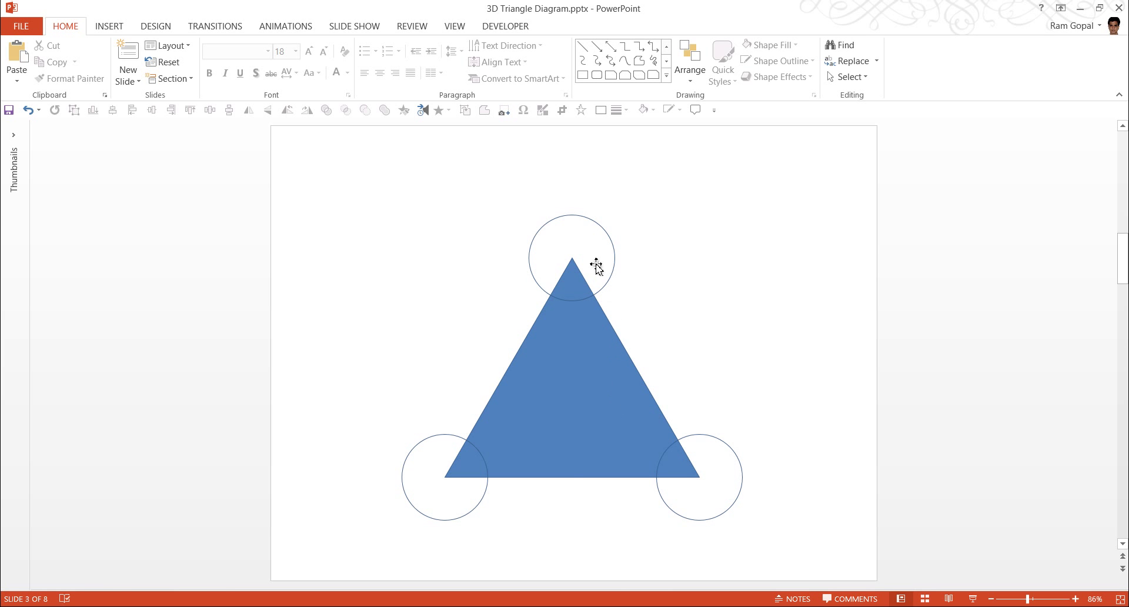
Fill the triangle with tan.
click(635, 389)
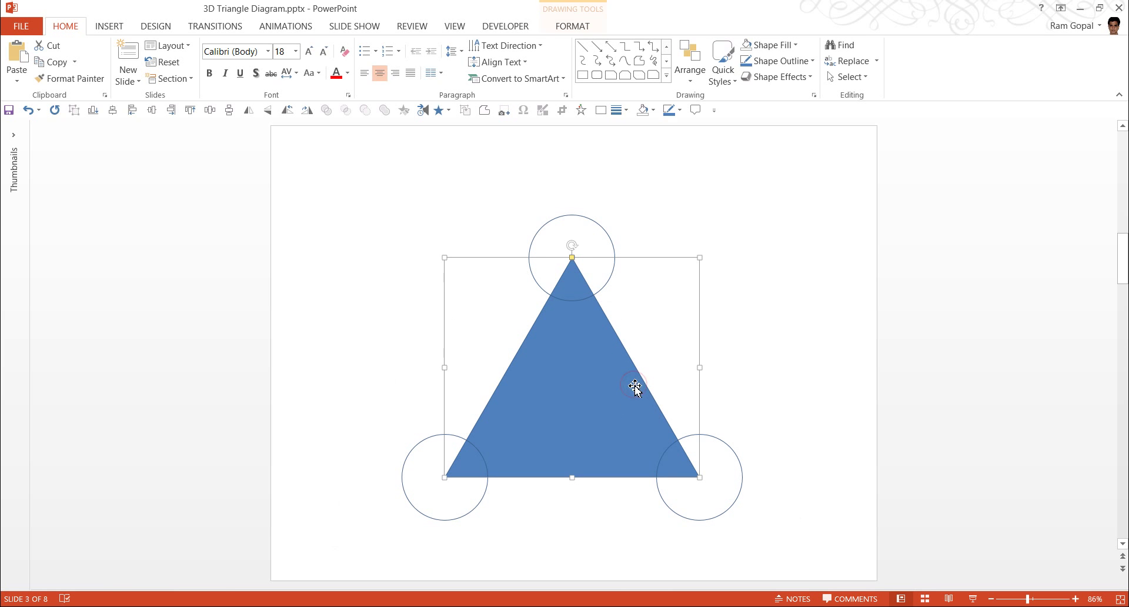
click(782, 46)
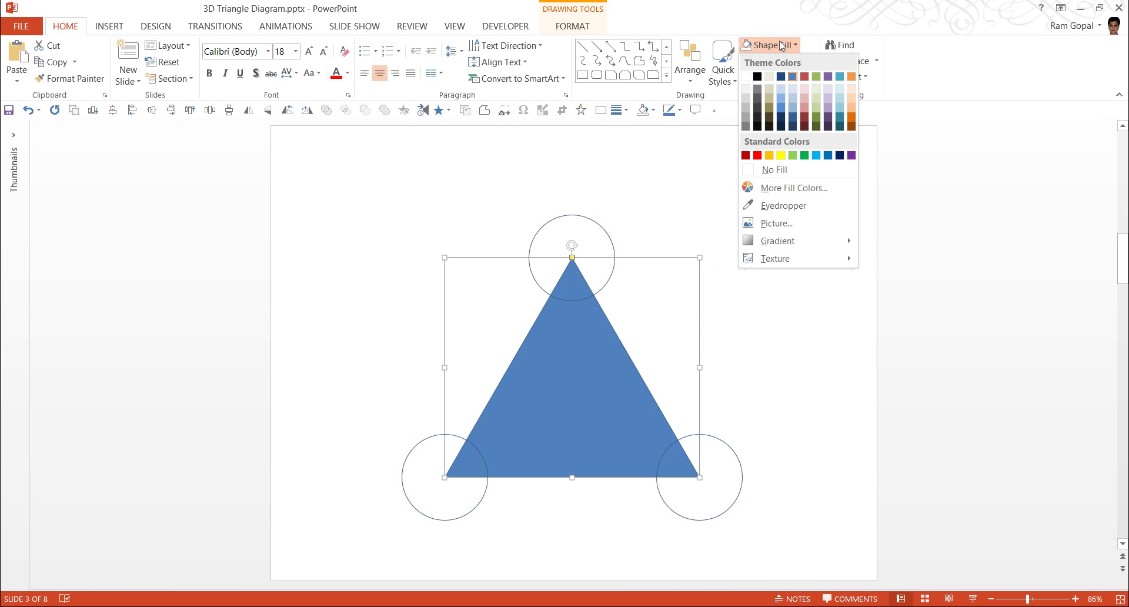
click(766, 99)
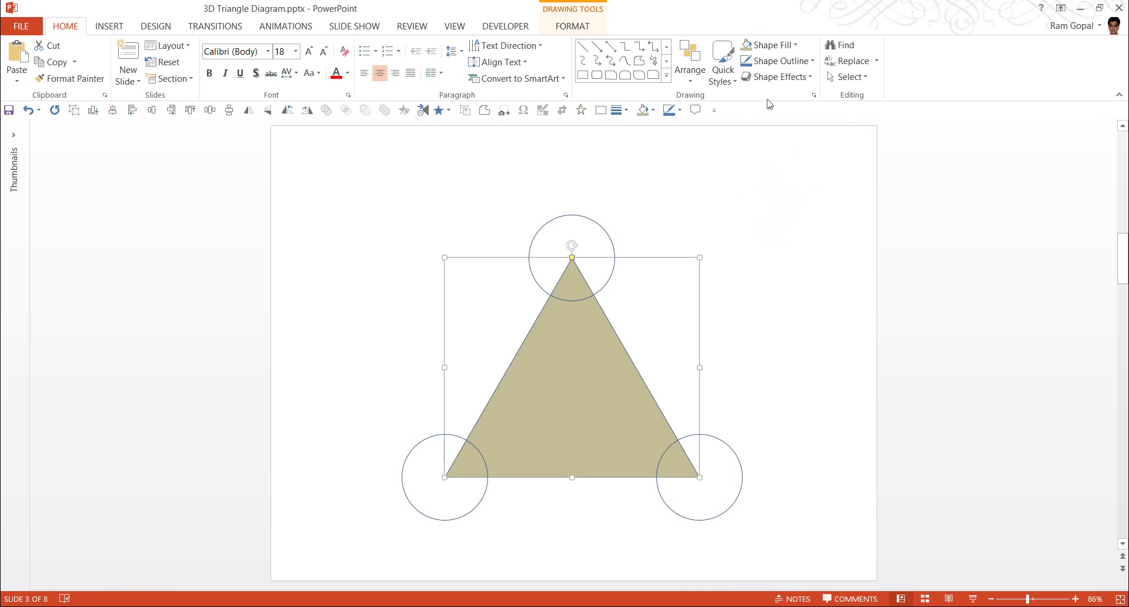
Apply Moderate Effect shape styles: olive green top, aqua bottom-right, blue bottom-left circle.
click(585, 219)
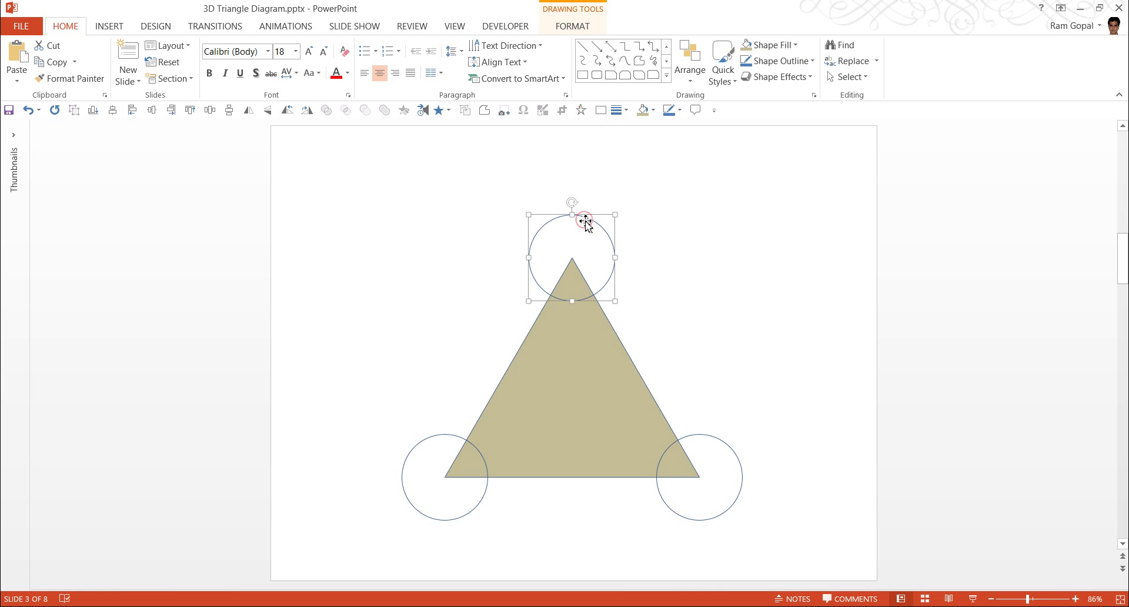
click(572, 26)
click(483, 77)
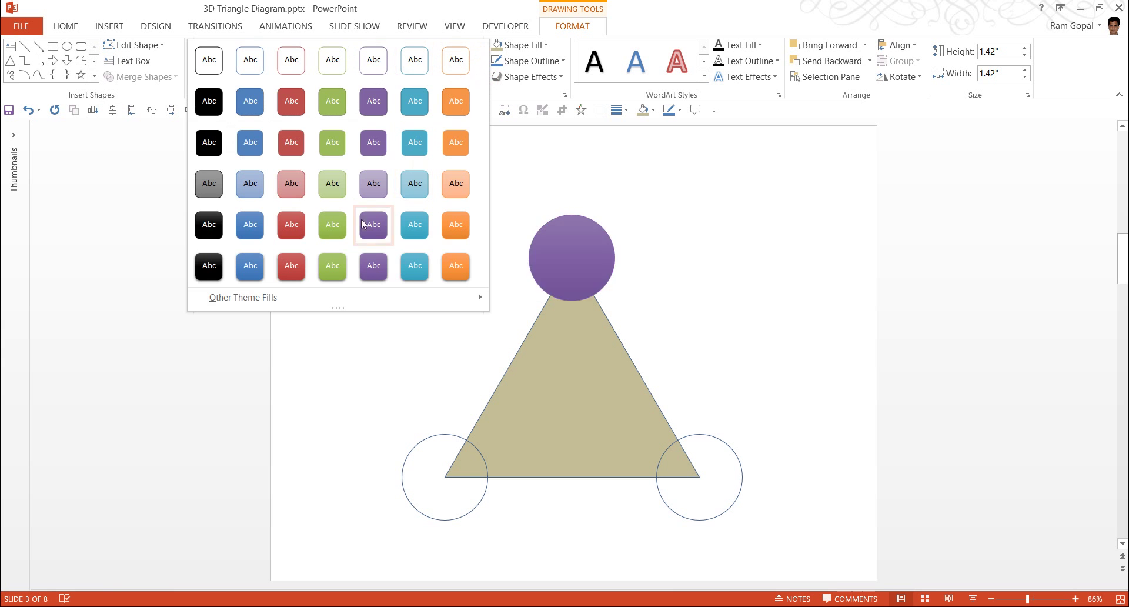
click(346, 238)
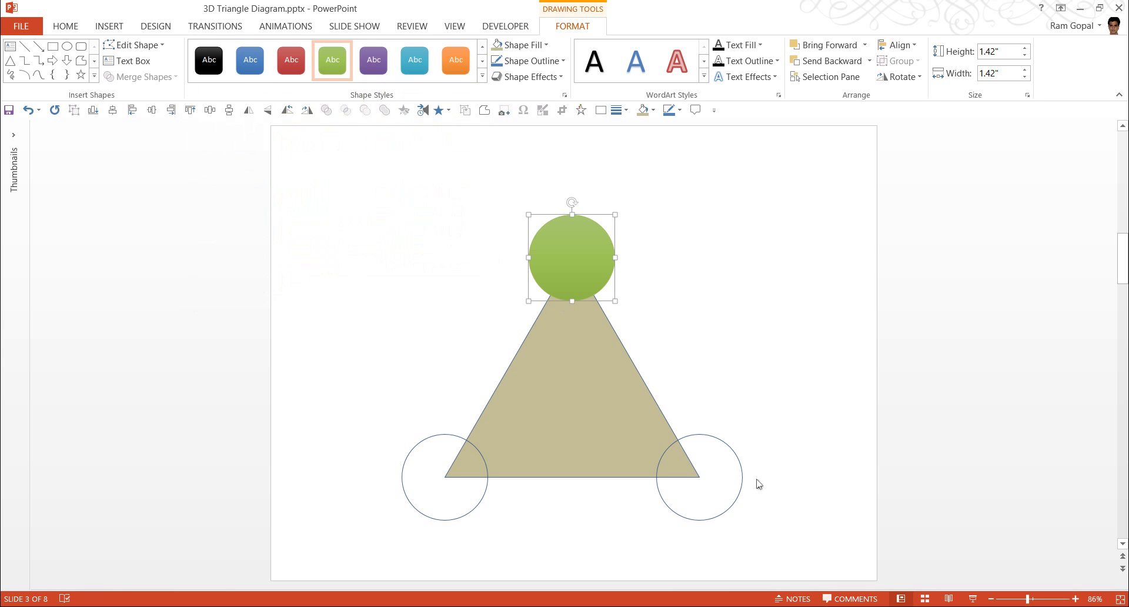
click(738, 454)
click(482, 76)
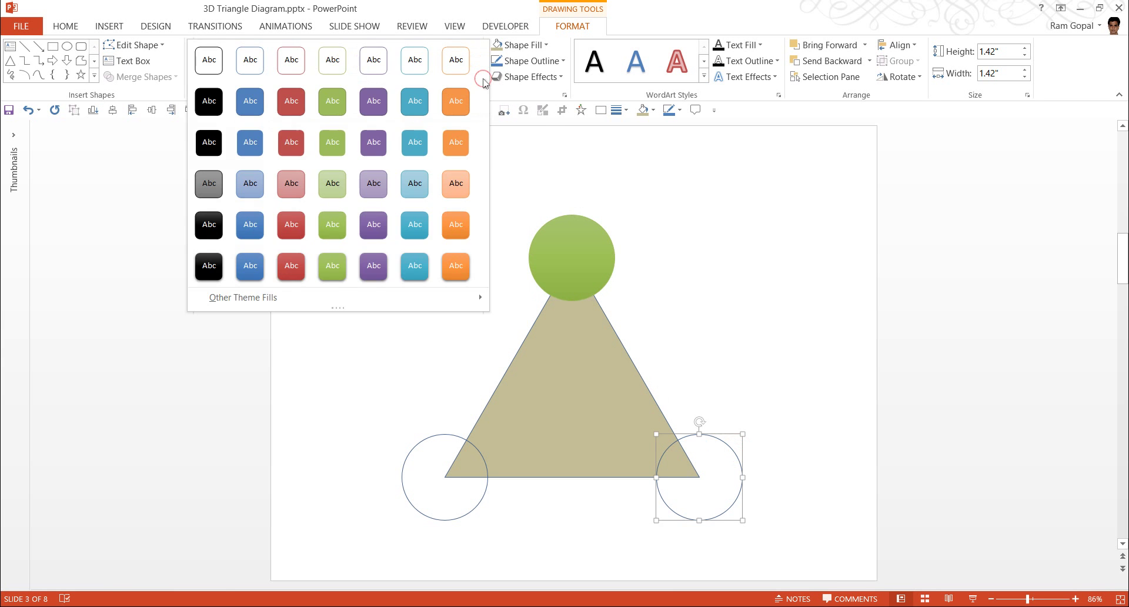
click(414, 239)
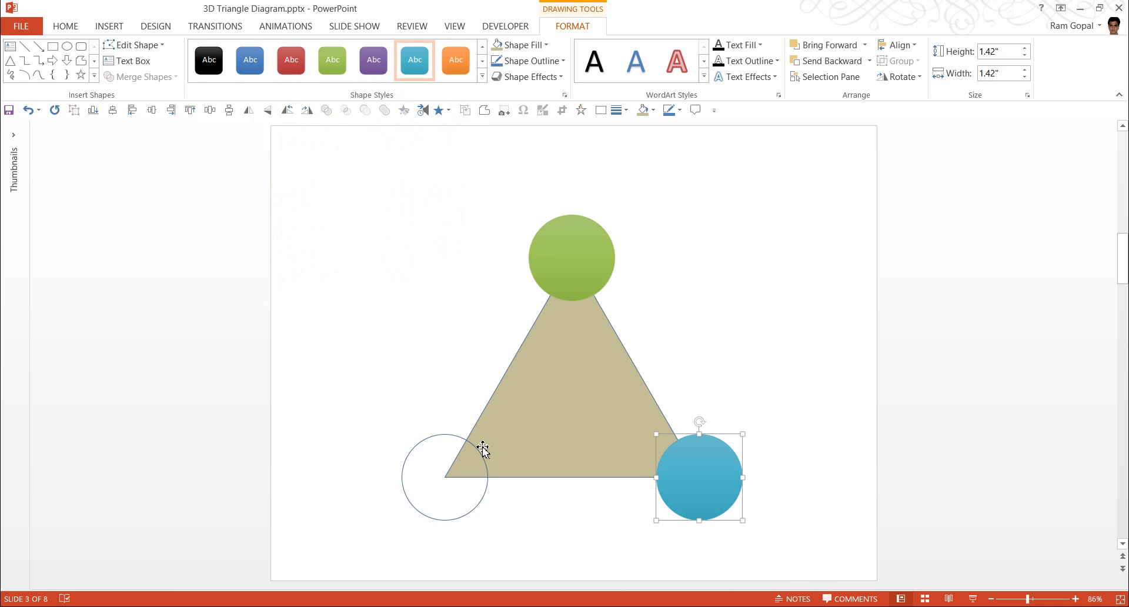
click(452, 437)
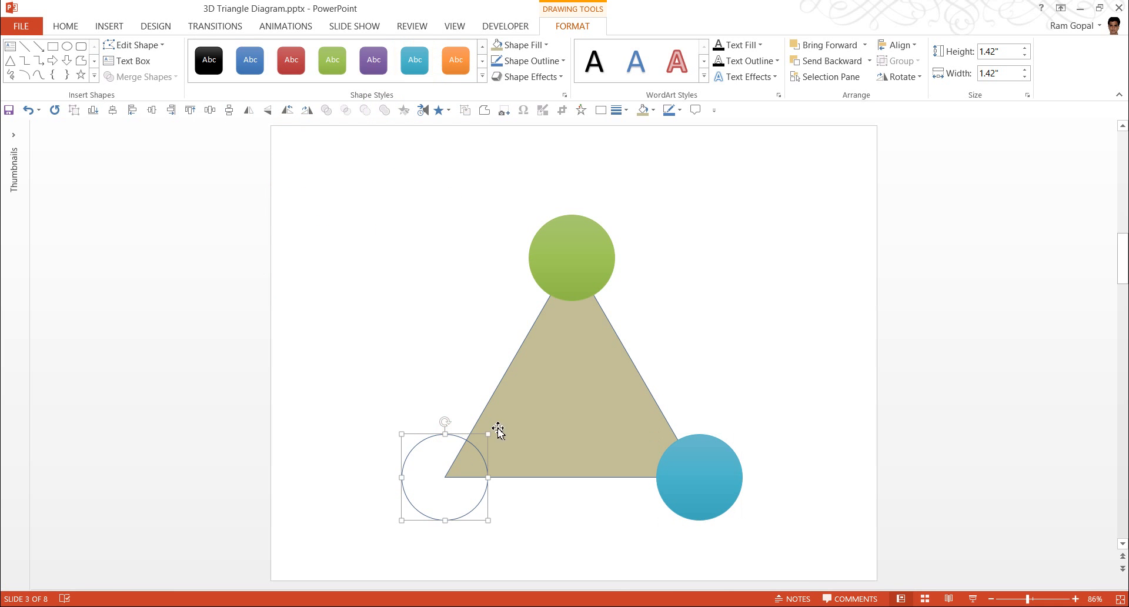
click(482, 76)
click(253, 241)
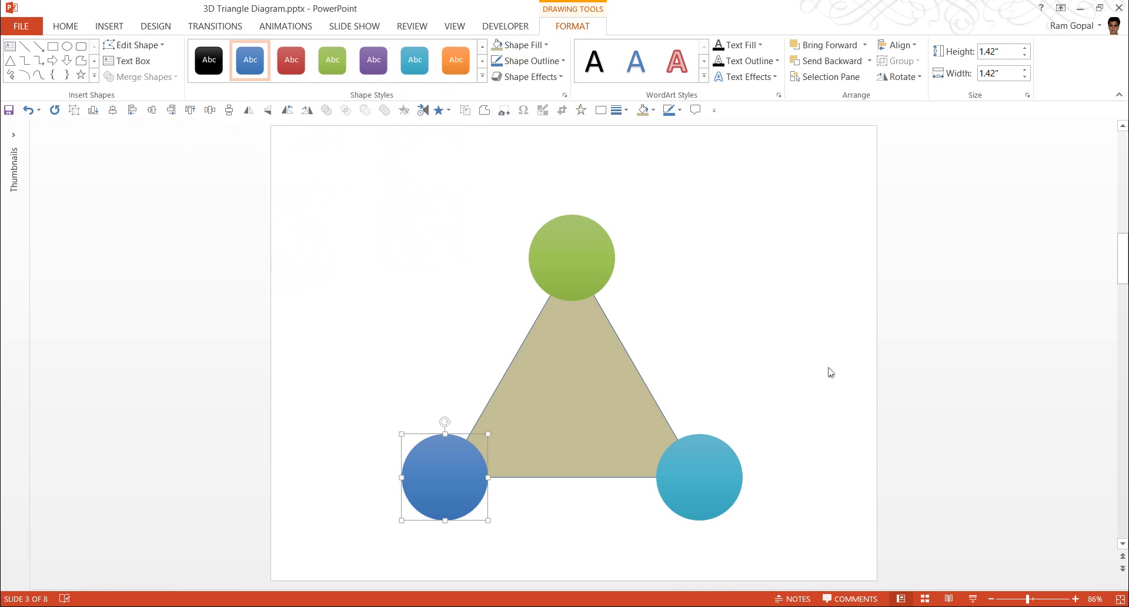
Set the triangle's Shape Outline to No Outline.
click(634, 381)
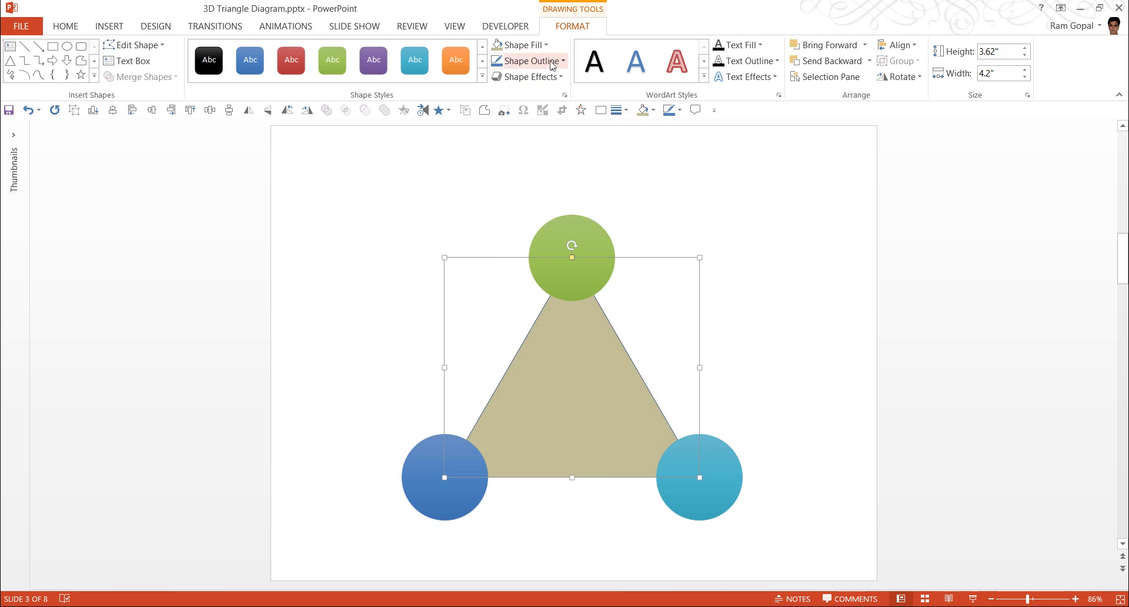
click(530, 61)
click(534, 185)
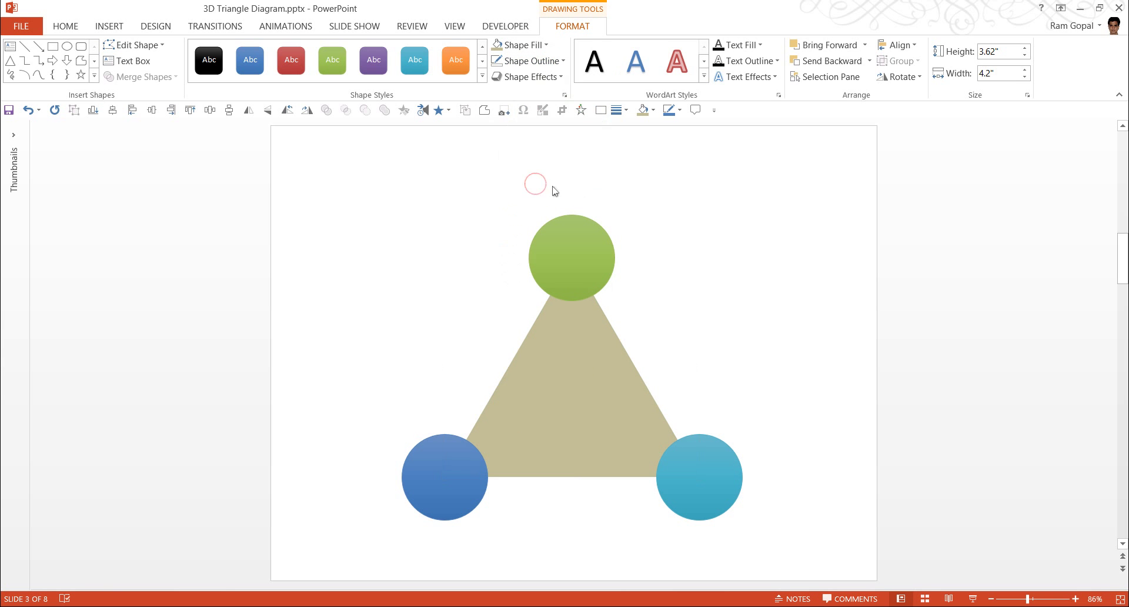
Type 'Your text here' in the green top circle and enlarge it to 20 pt.
click(819, 318)
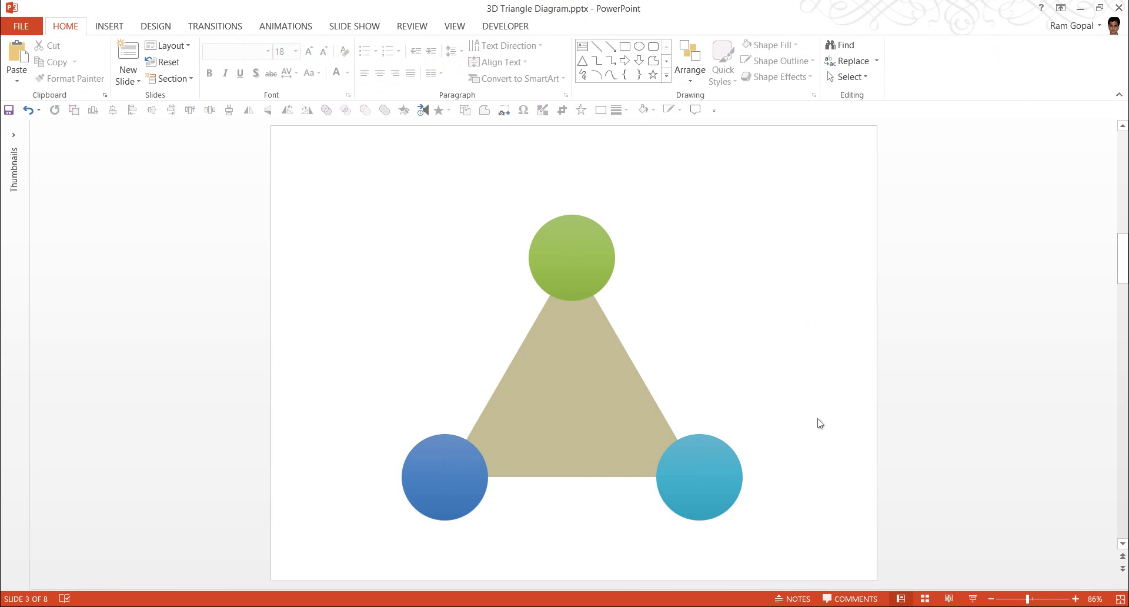
click(551, 236)
double_click(551, 236)
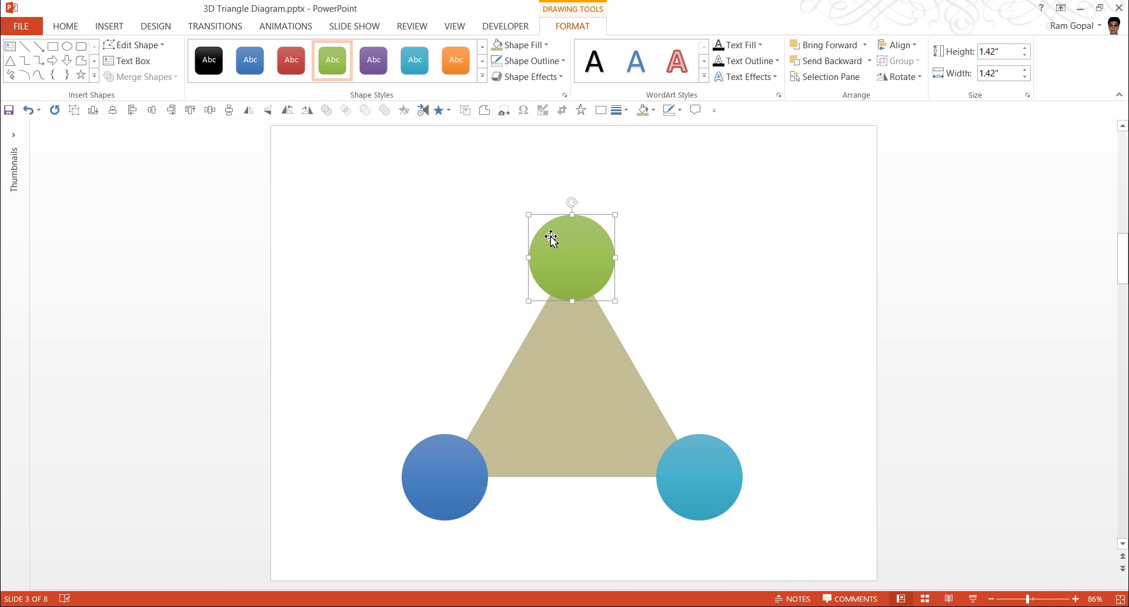
text(Your text here)
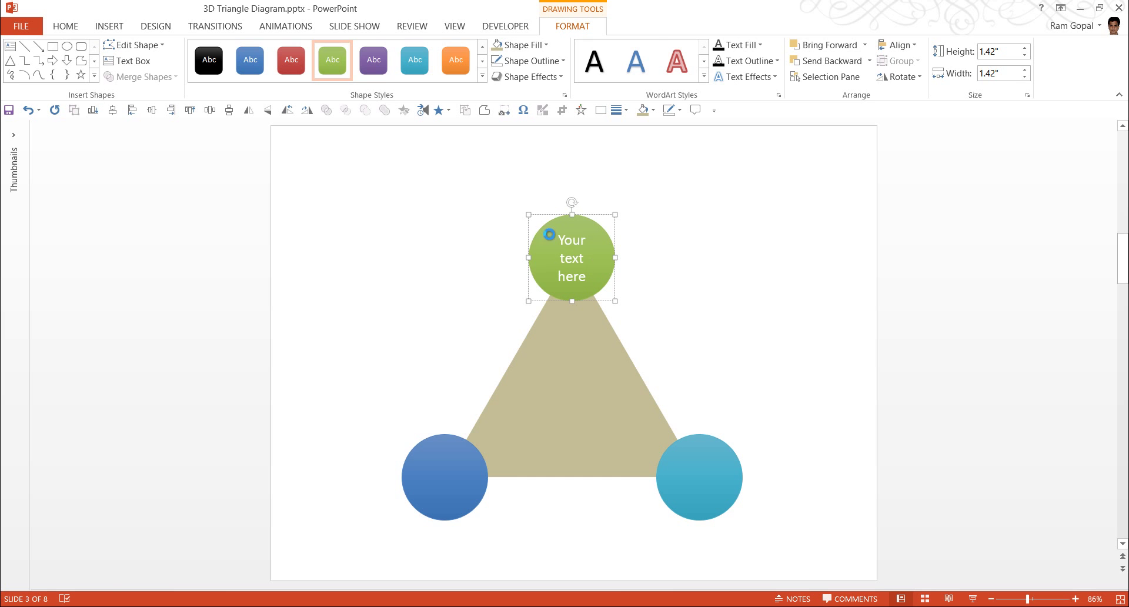
click(587, 217)
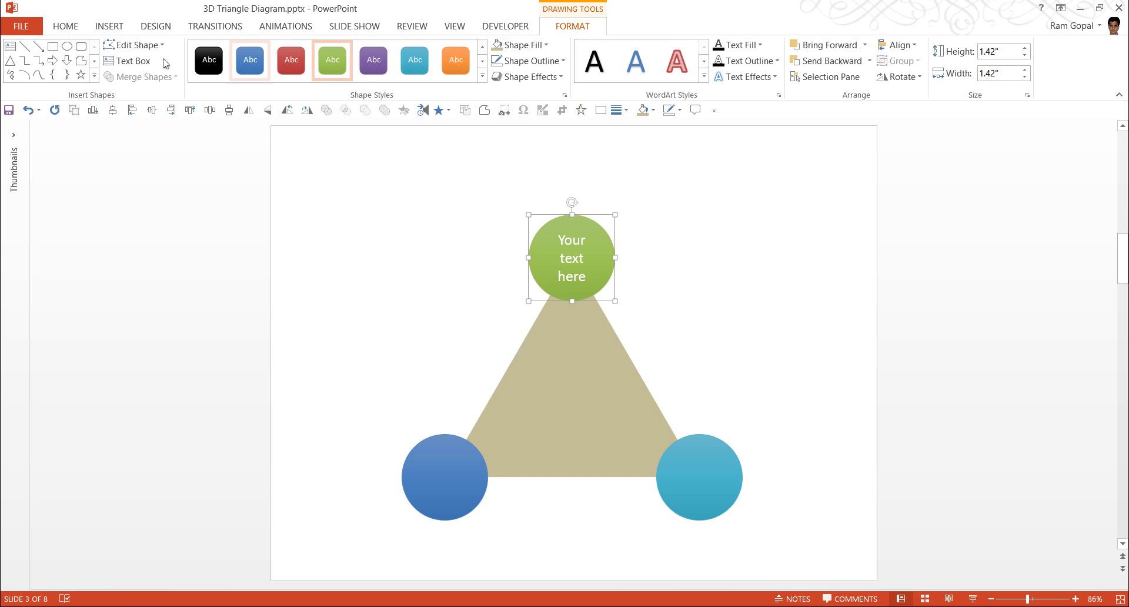
click(63, 27)
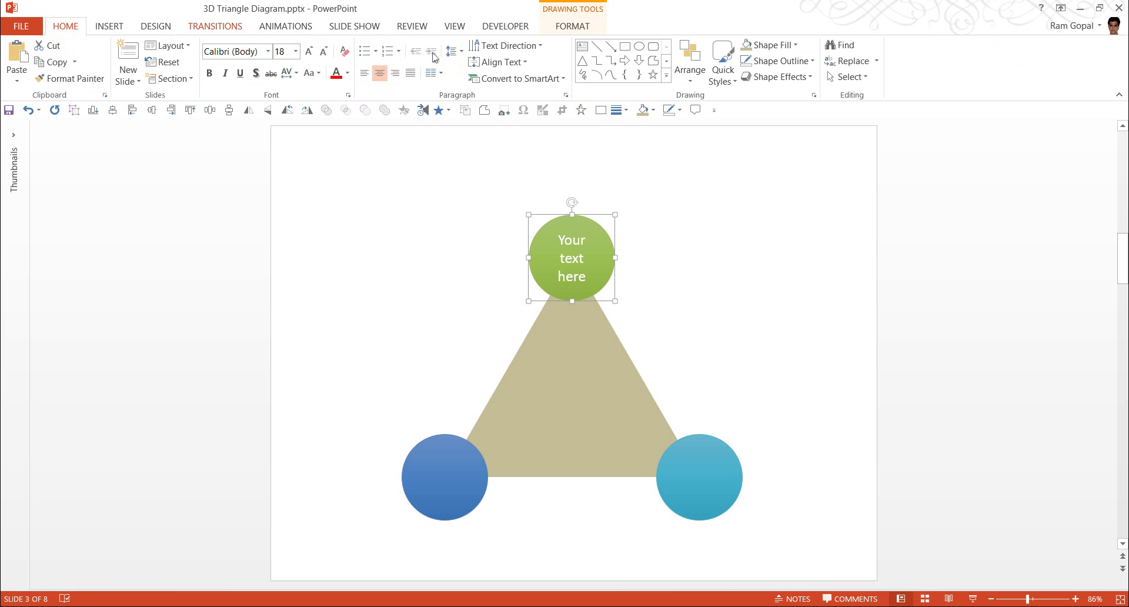
click(309, 53)
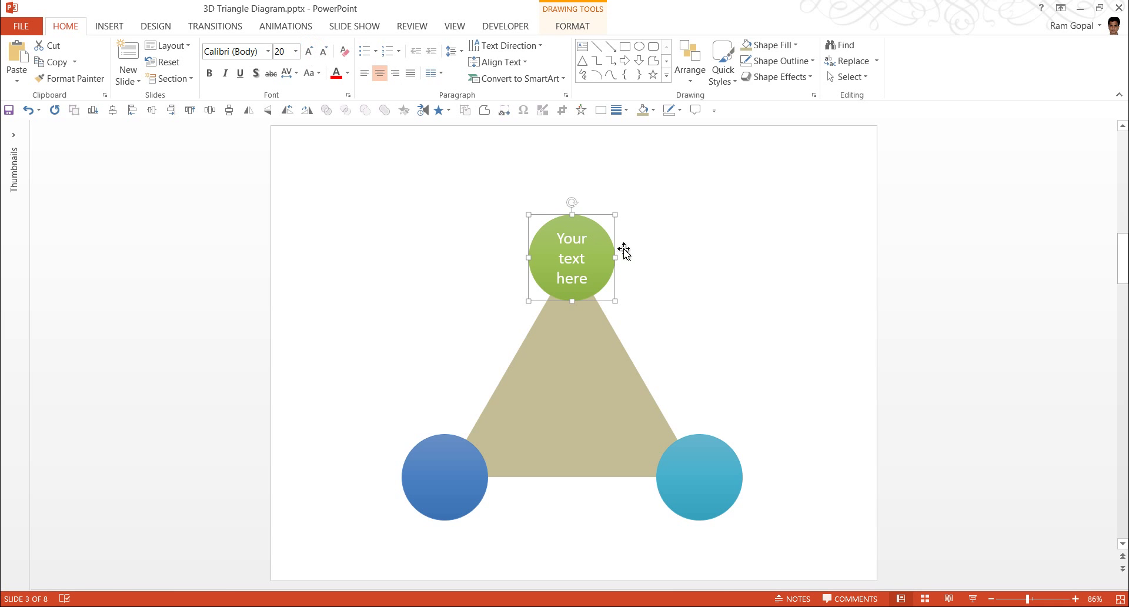
Add 'Your text here' to the aqua and blue circles, each enlarged to 20 pt.
click(725, 476)
text(Y)
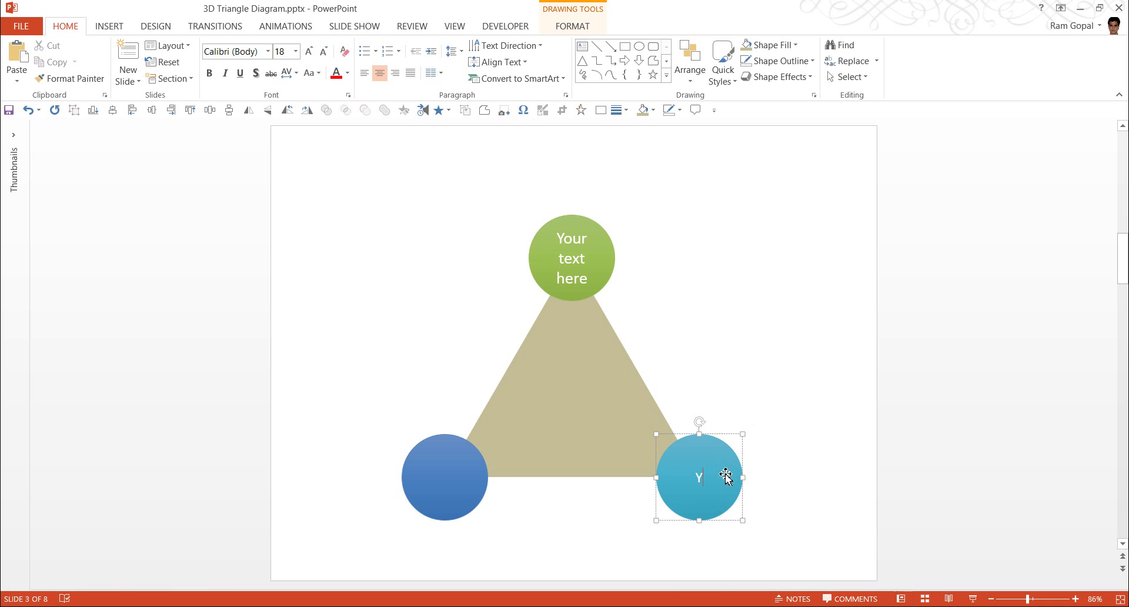
text(our text here)
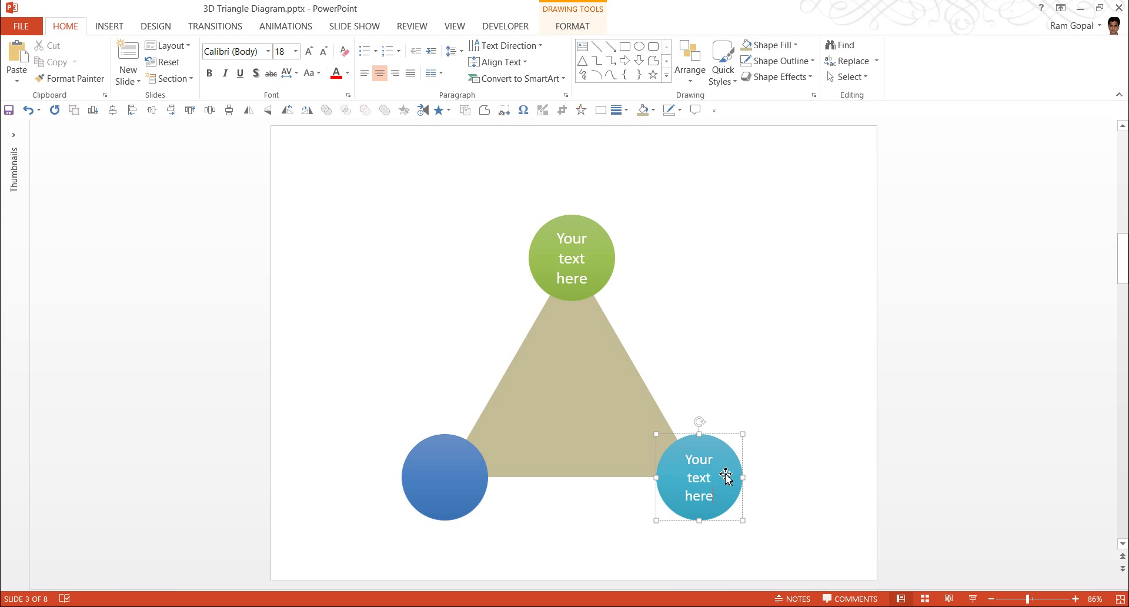
key(Escape)
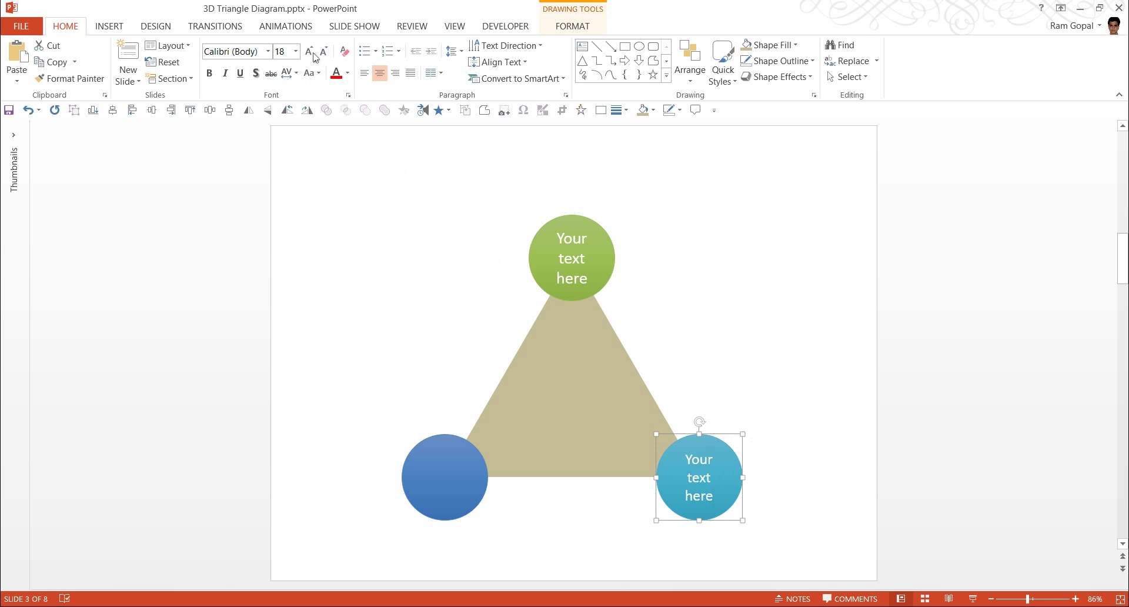
click(309, 52)
click(445, 494)
text(Your text here)
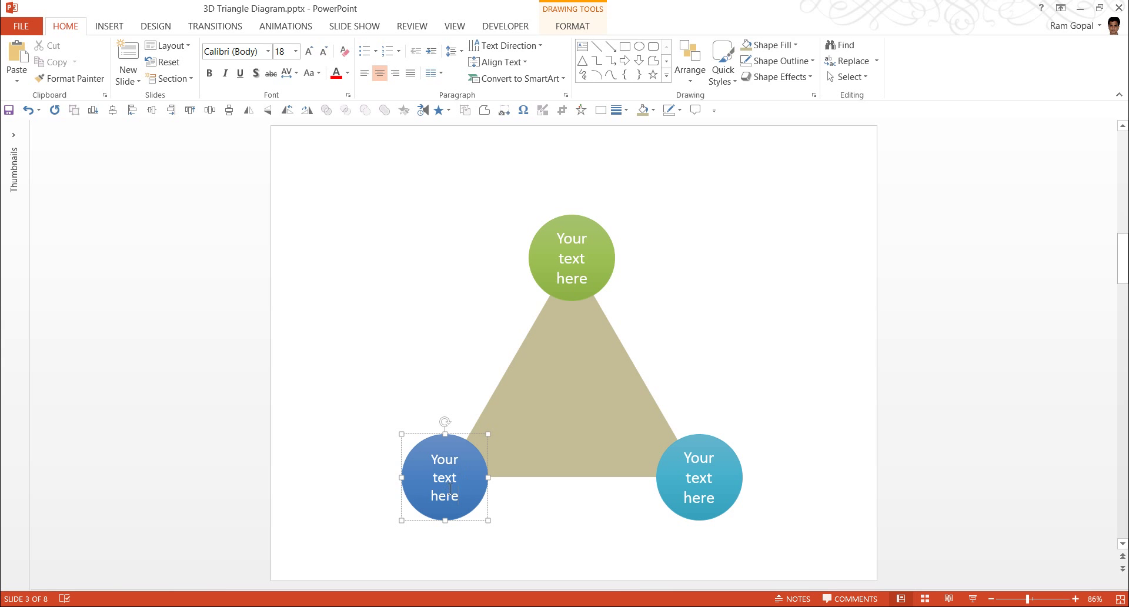
key(Escape)
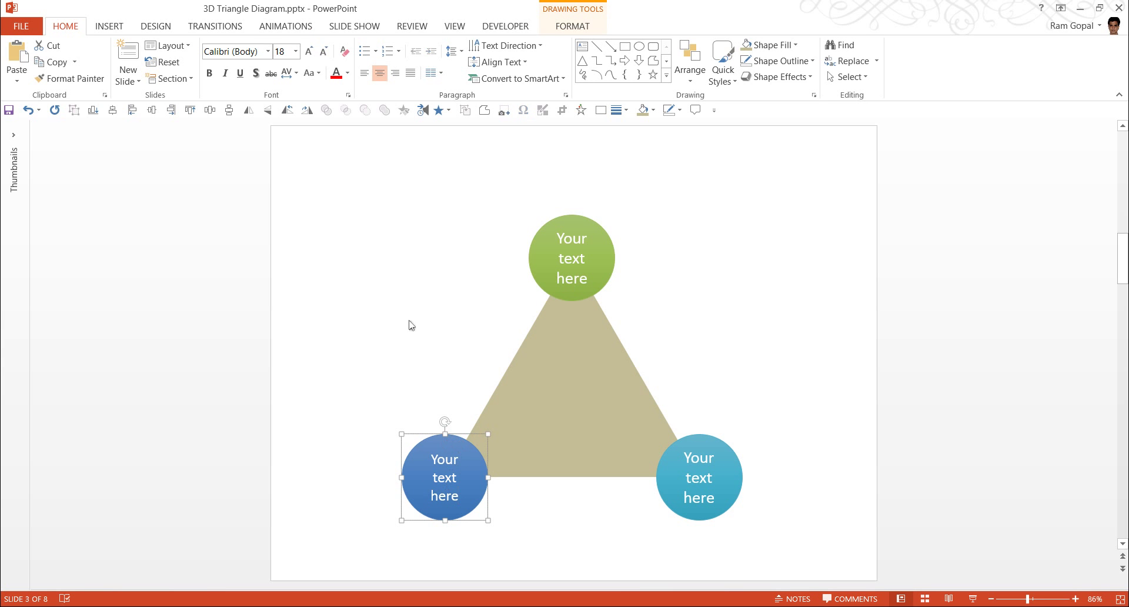
click(309, 51)
click(740, 298)
click(581, 46)
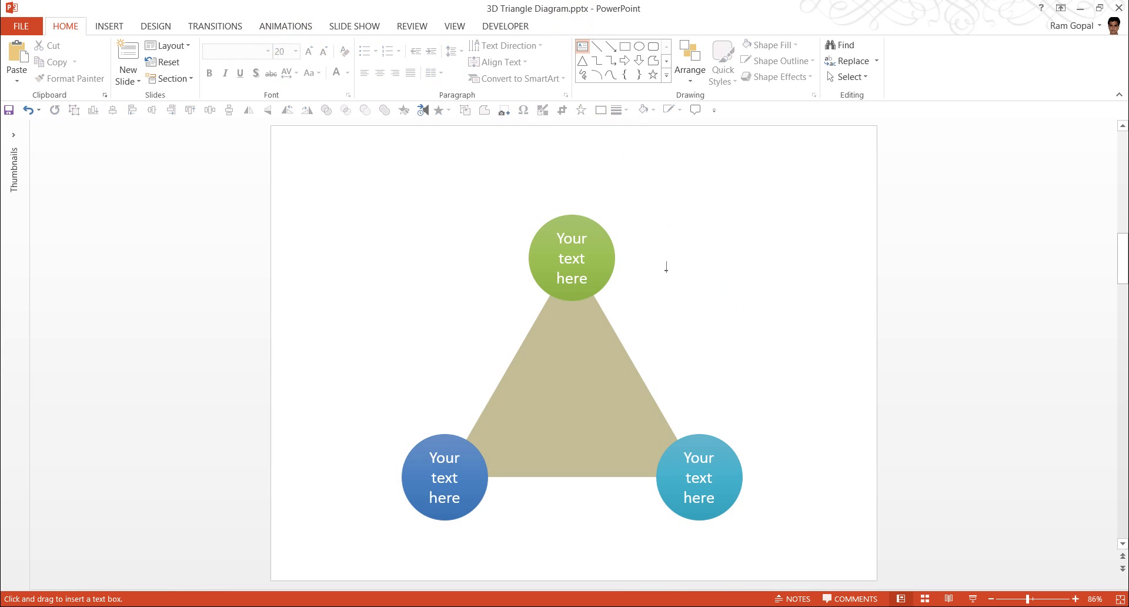
click(668, 285)
text(You)
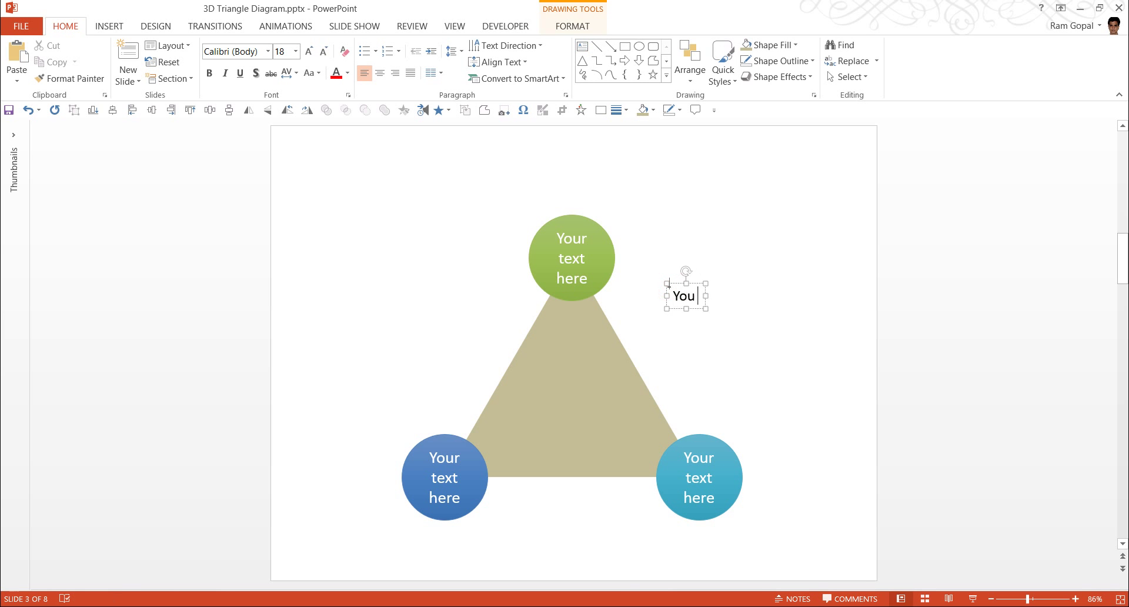
text( can replace t)
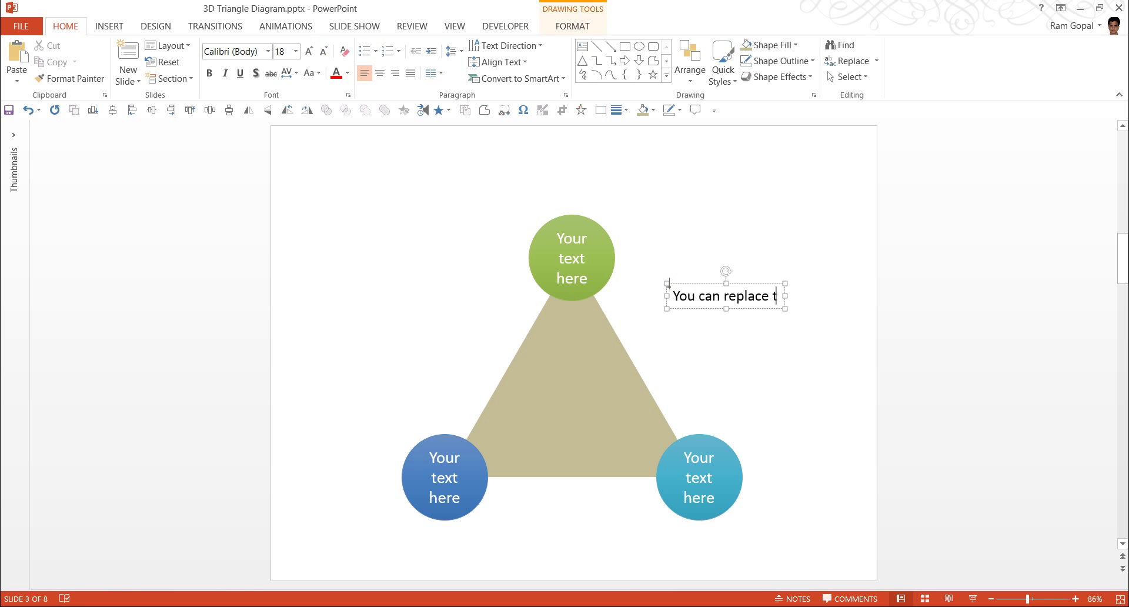
text(his sample text)
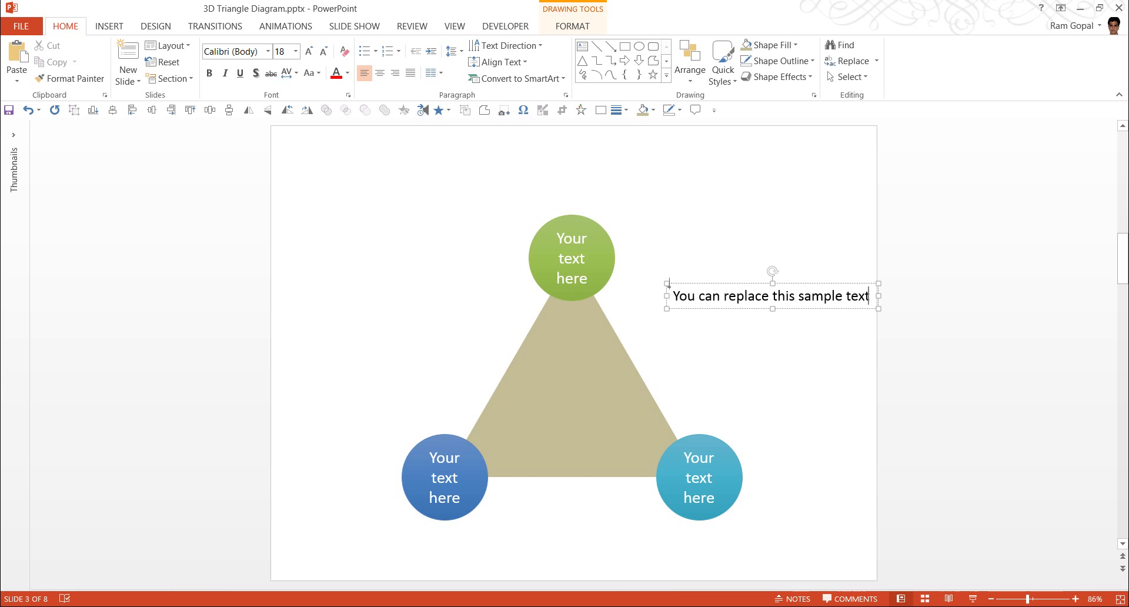
drag(878, 296, 785, 327)
drag(766, 283, 611, 381)
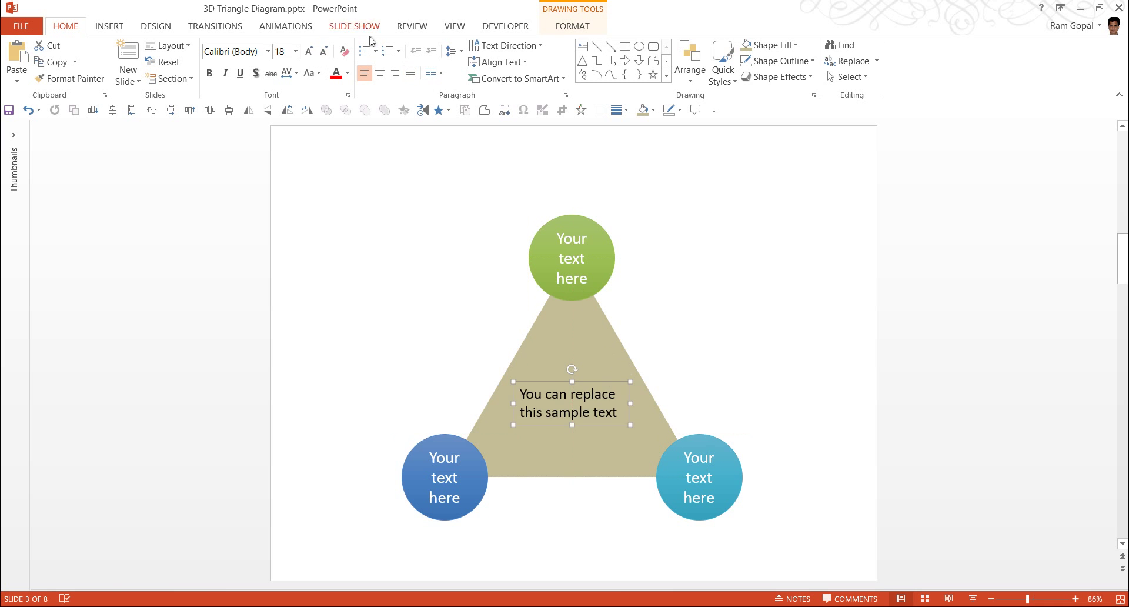
click(310, 53)
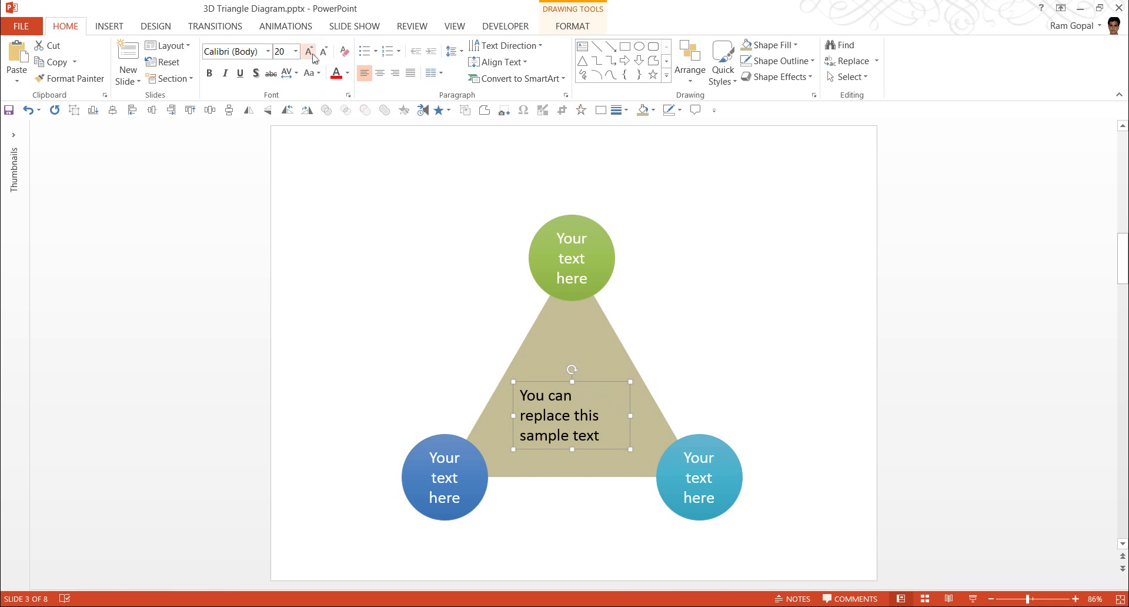
click(283, 51)
text(22)
key(Return)
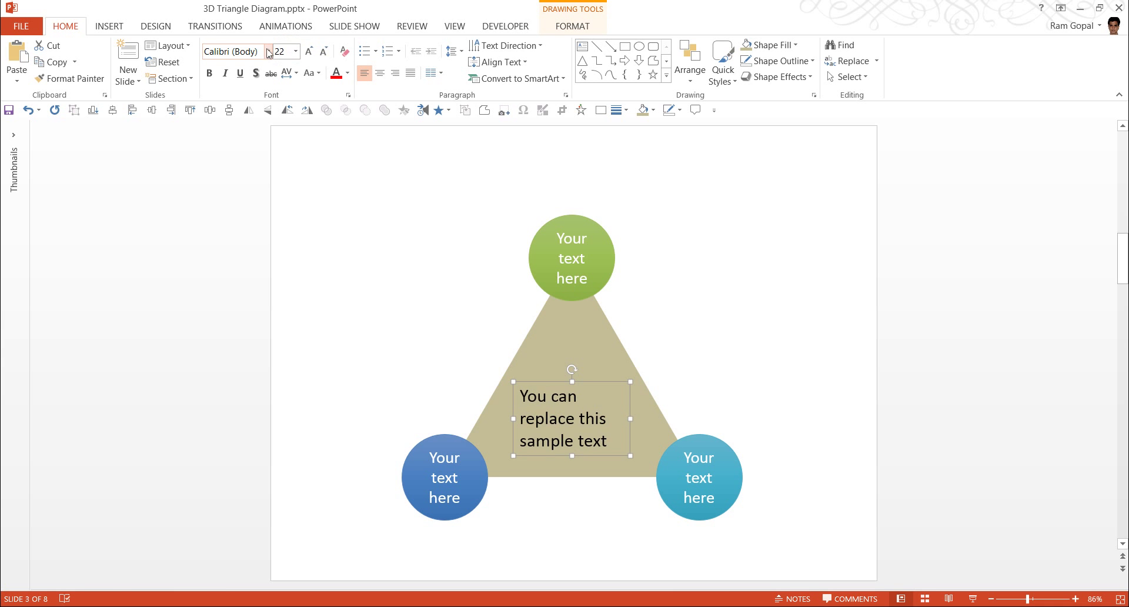
click(380, 72)
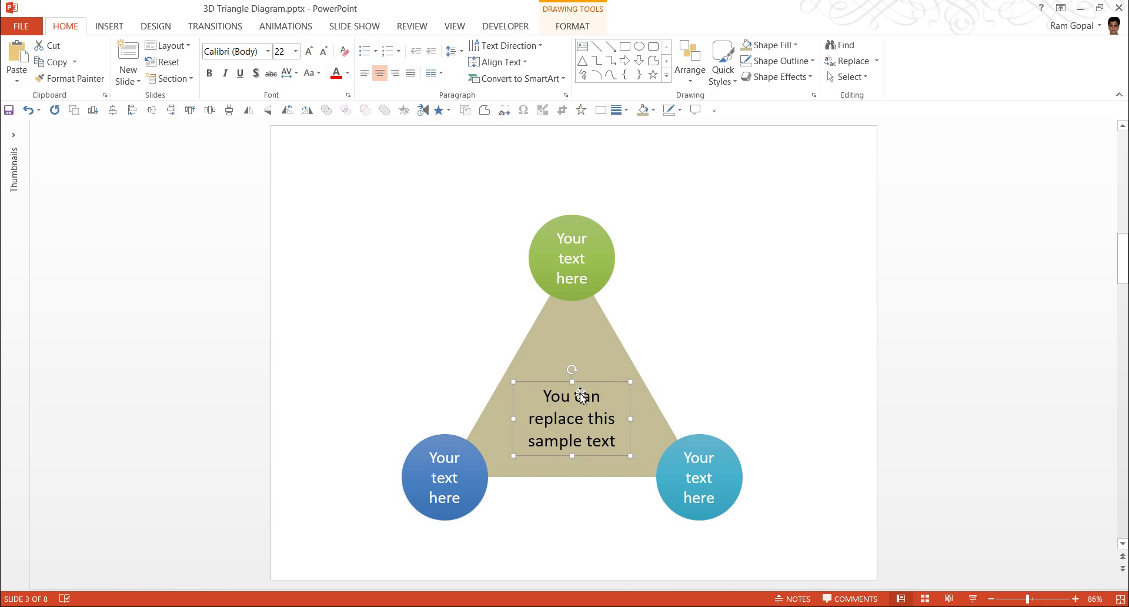
drag(606, 383, 609, 361)
click(795, 457)
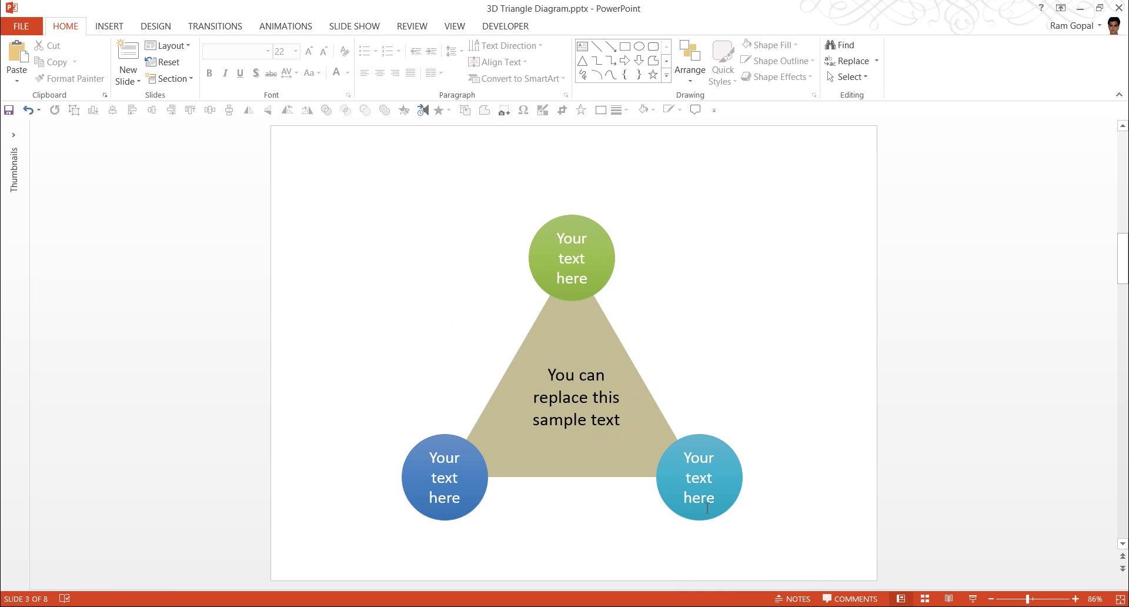
Group the triangle and circles, then apply the Perspective Relaxed 3-D rotation preset.
mouse_move(805, 567)
mouse_down()
mouse_move(615, 492)
mouse_move(358, 240)
mouse_move(330, 187)
mouse_up()
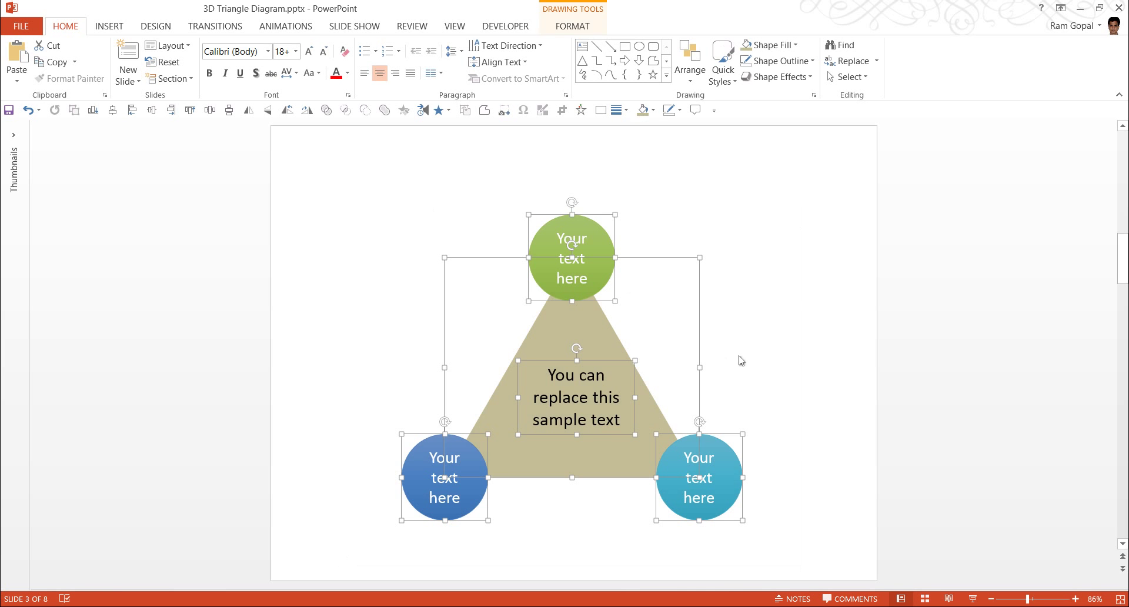
key(ctrl+g)
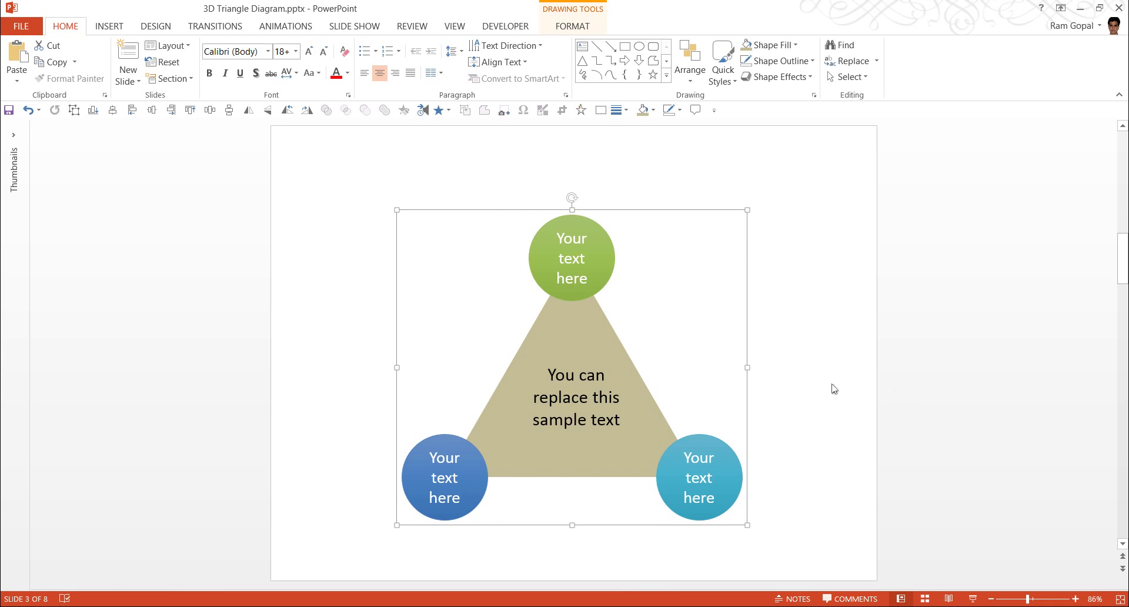
right_click(619, 344)
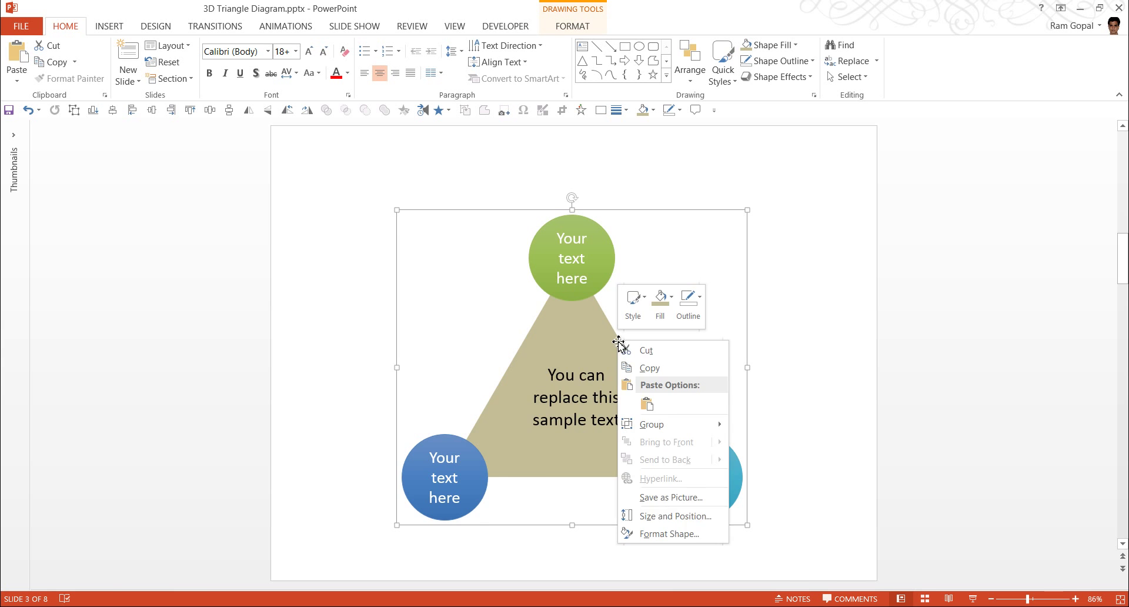
click(693, 536)
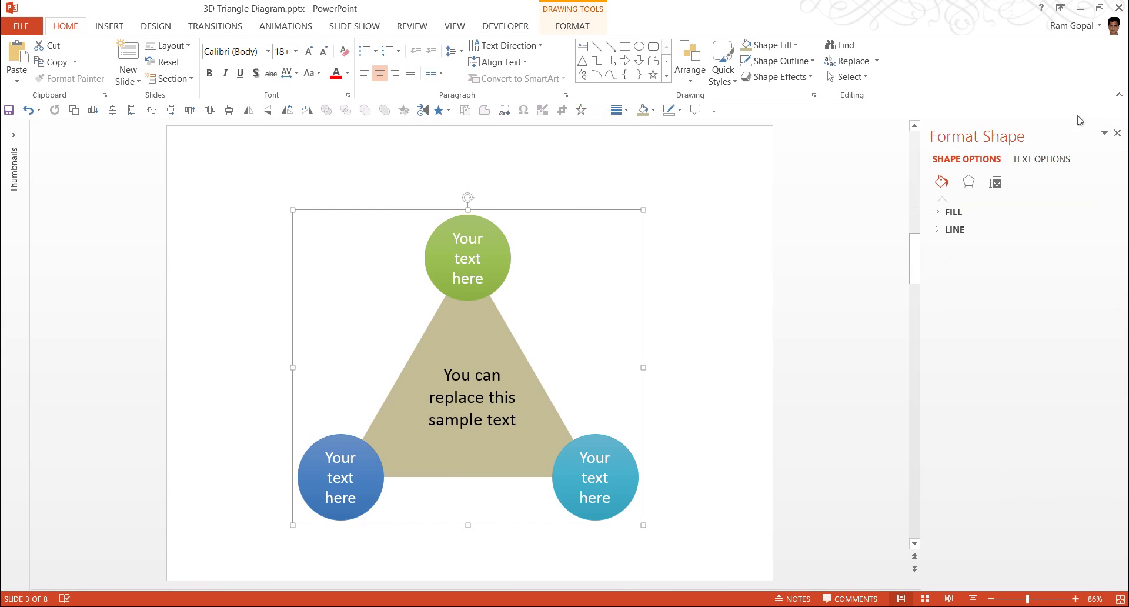
click(971, 186)
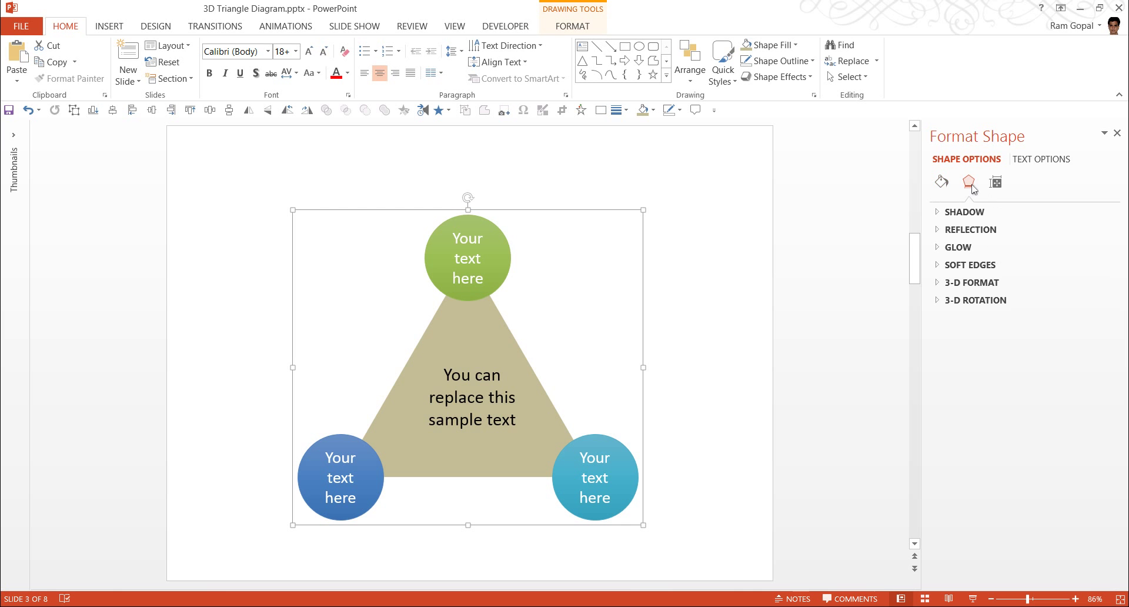
click(967, 301)
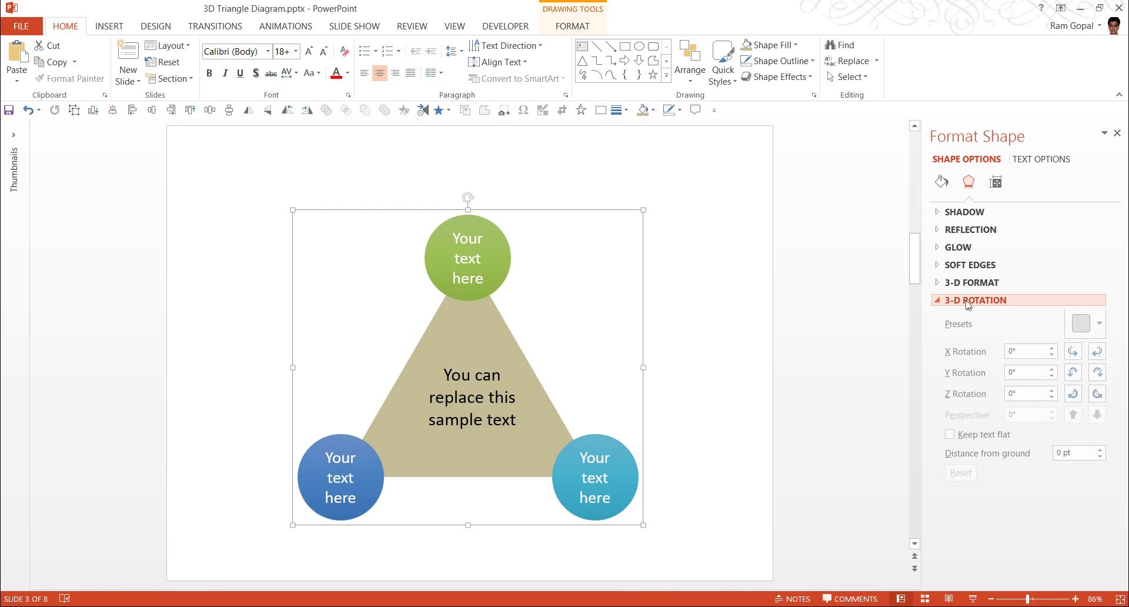
click(1085, 334)
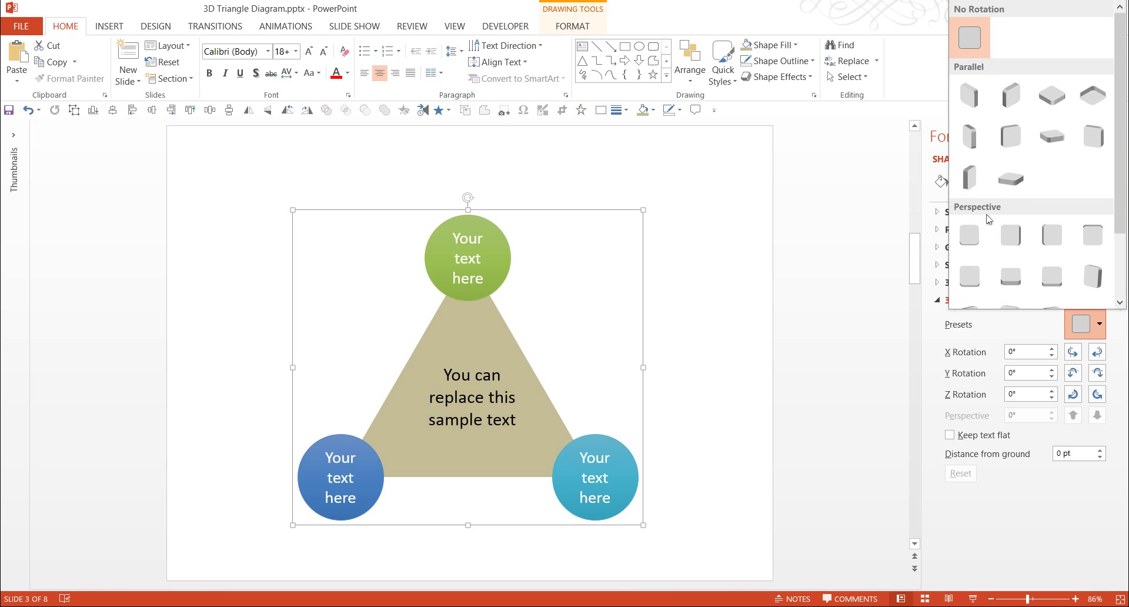
click(1052, 275)
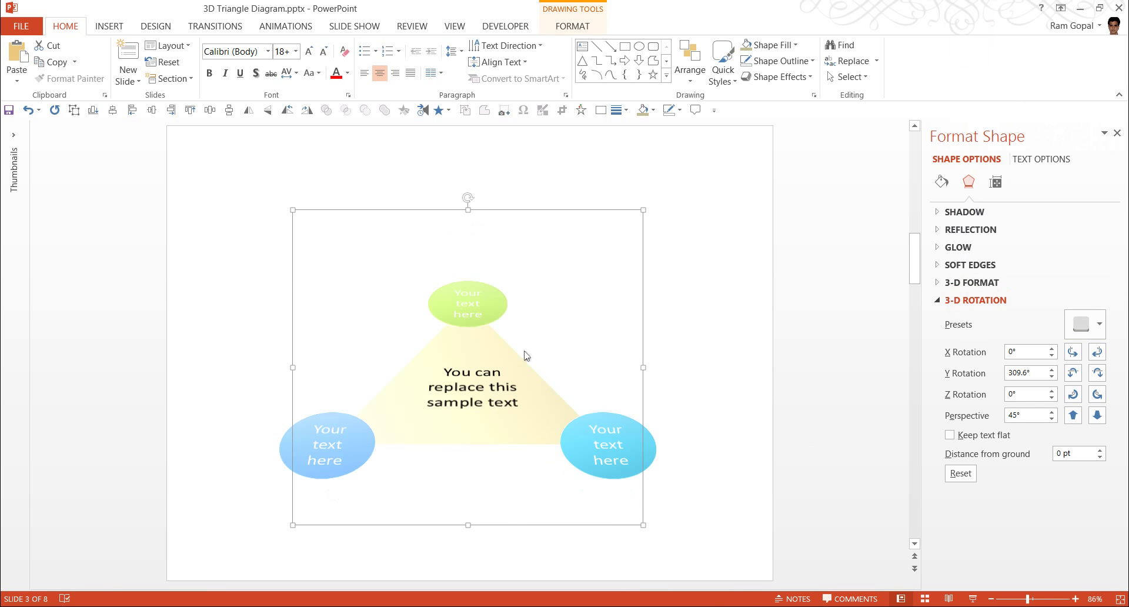
click(936, 300)
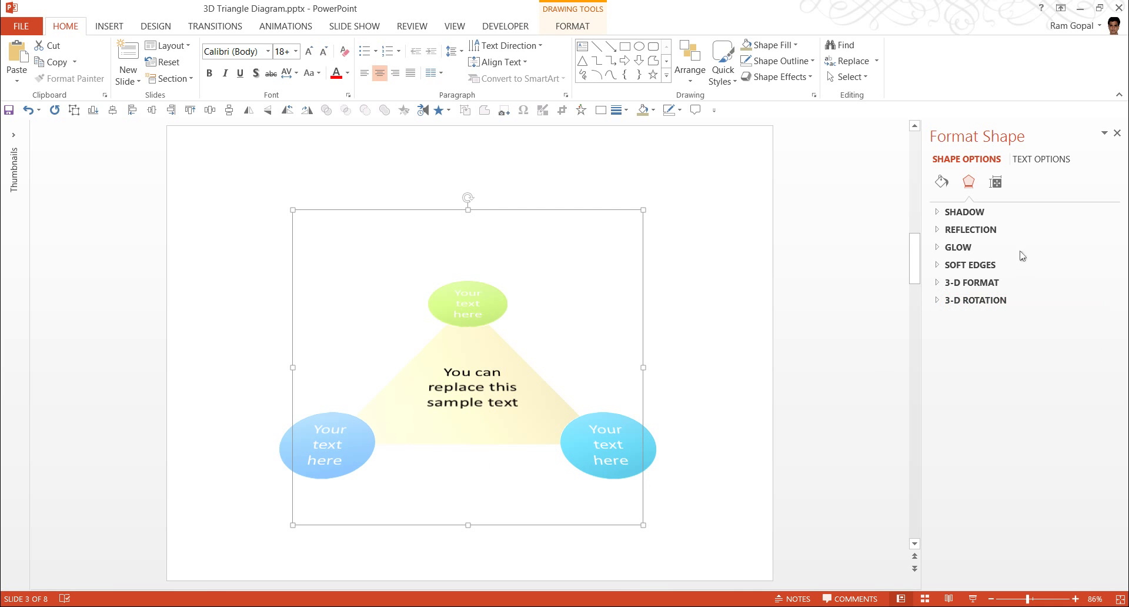
Set the diagram's 3-D Format depth size to 25 pt.
click(971, 283)
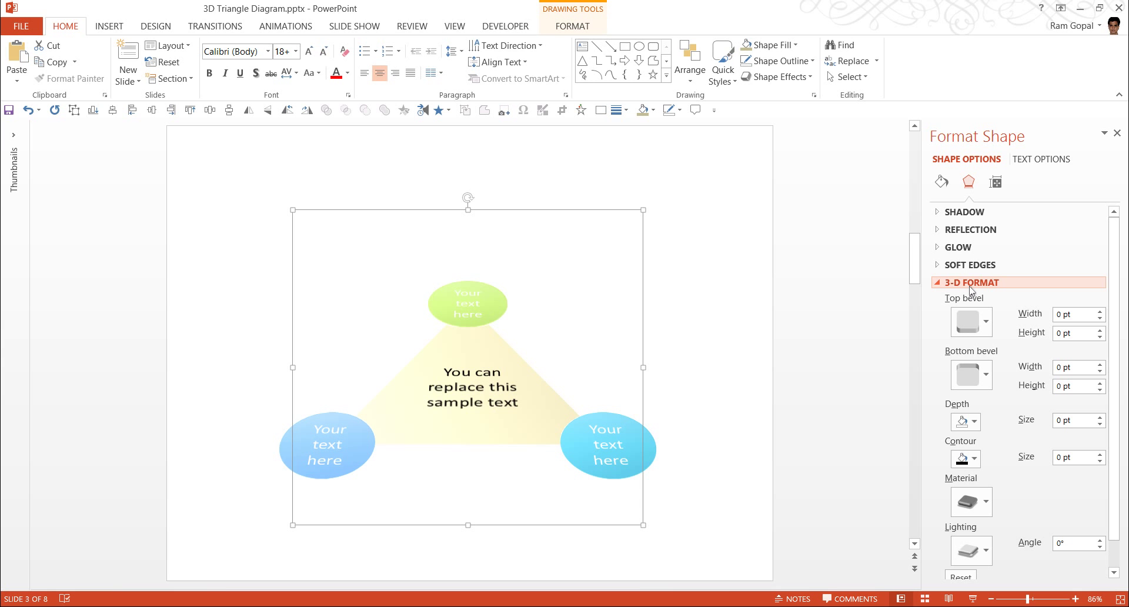
click(1081, 421)
text(20)
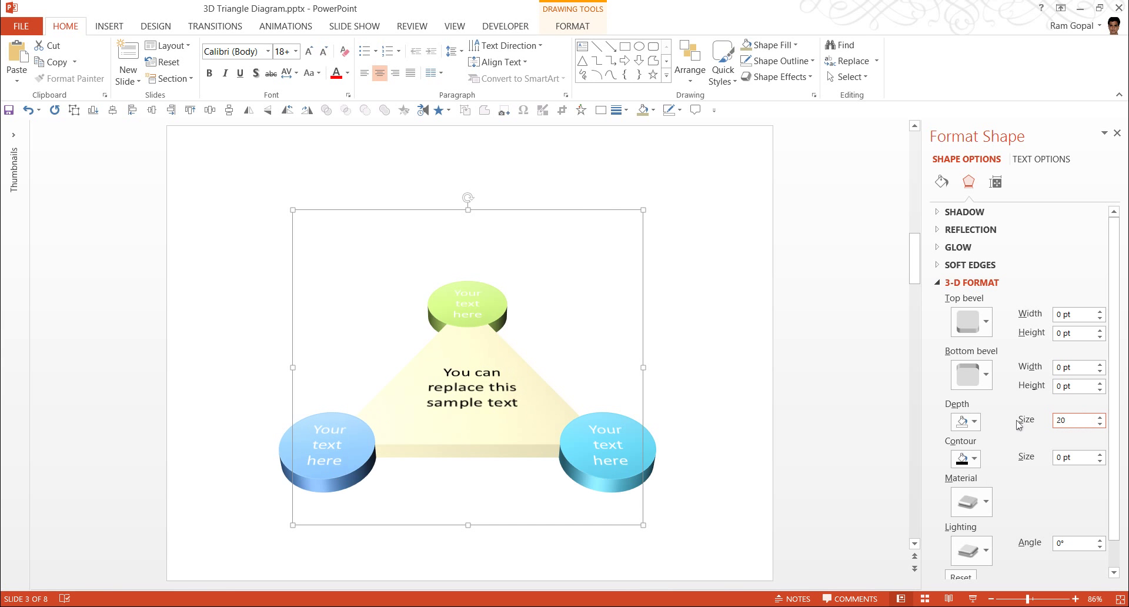
double_click(1077, 421)
text(25)
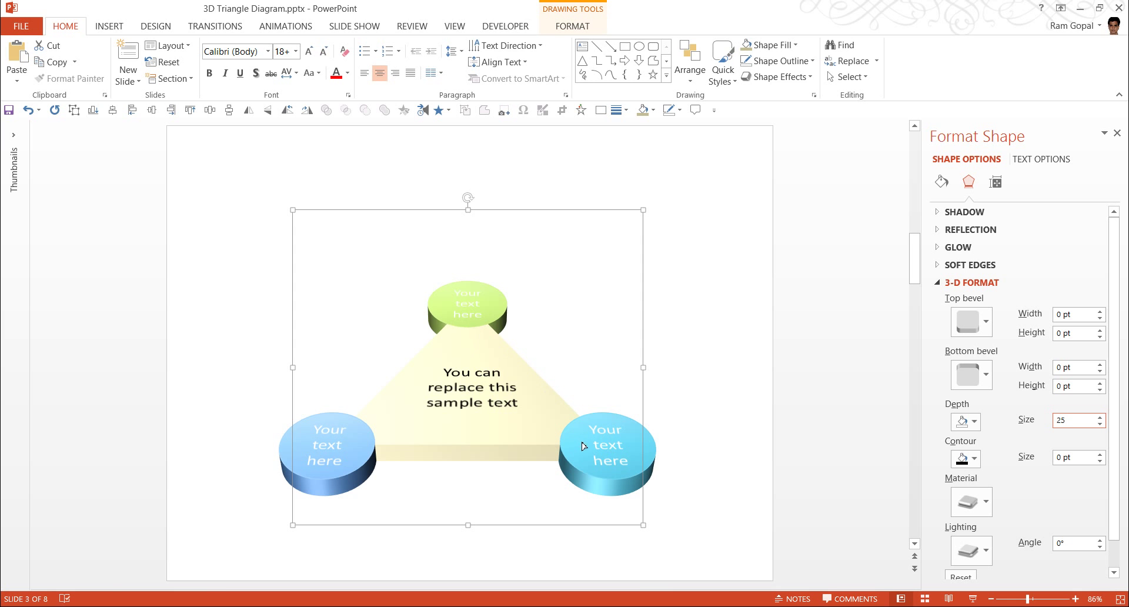
Change the label font colour in the green, blue and aqua circles to black.
click(483, 324)
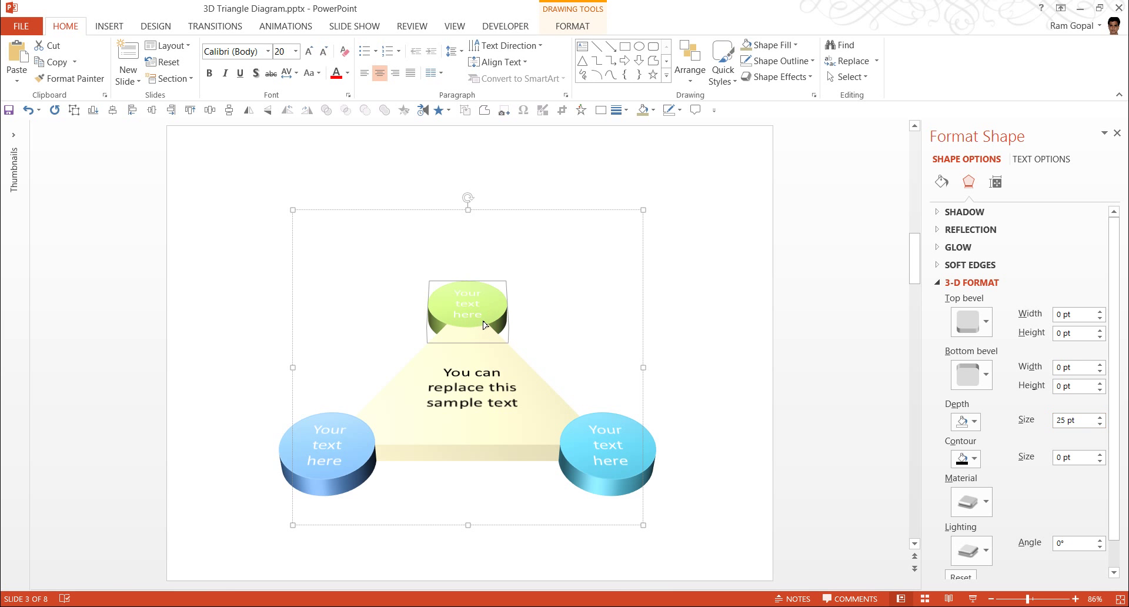
click(348, 73)
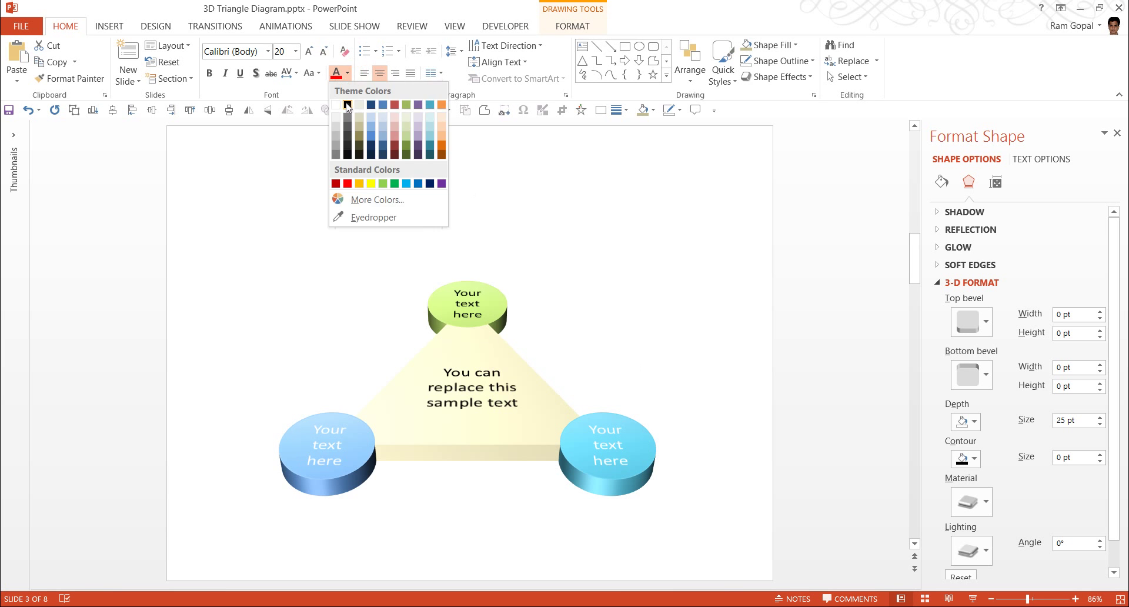
click(347, 105)
click(360, 459)
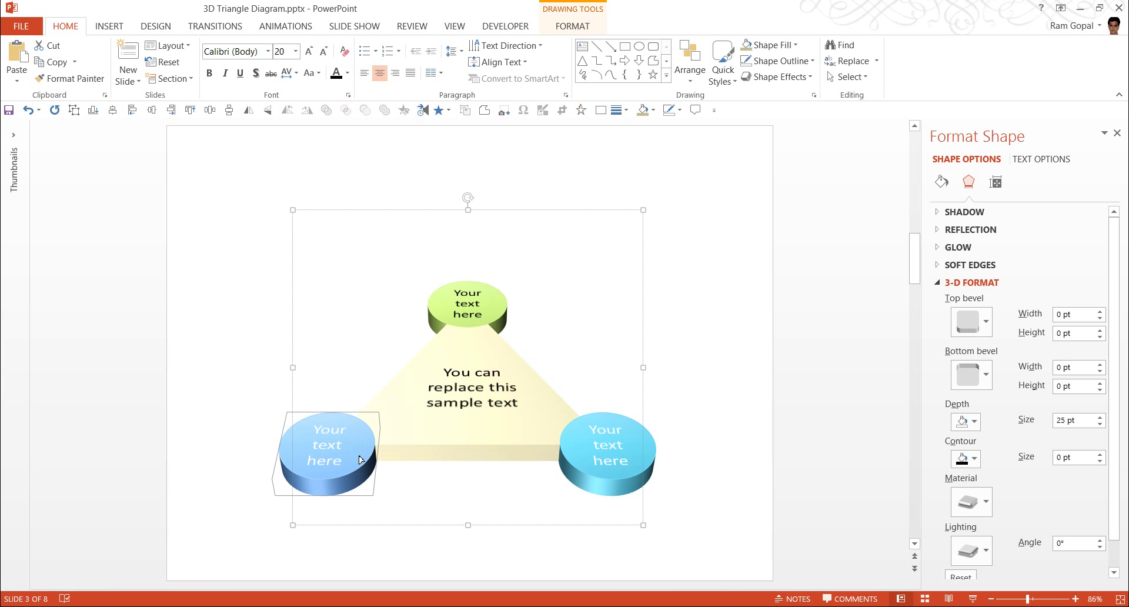
click(336, 73)
click(628, 449)
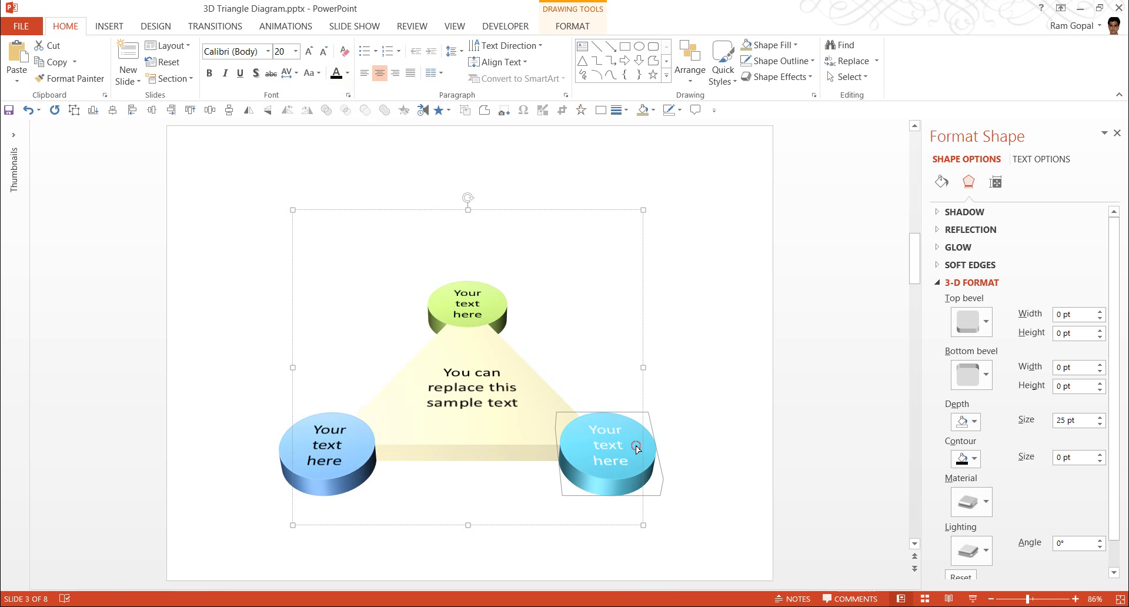
click(336, 73)
click(503, 442)
click(686, 339)
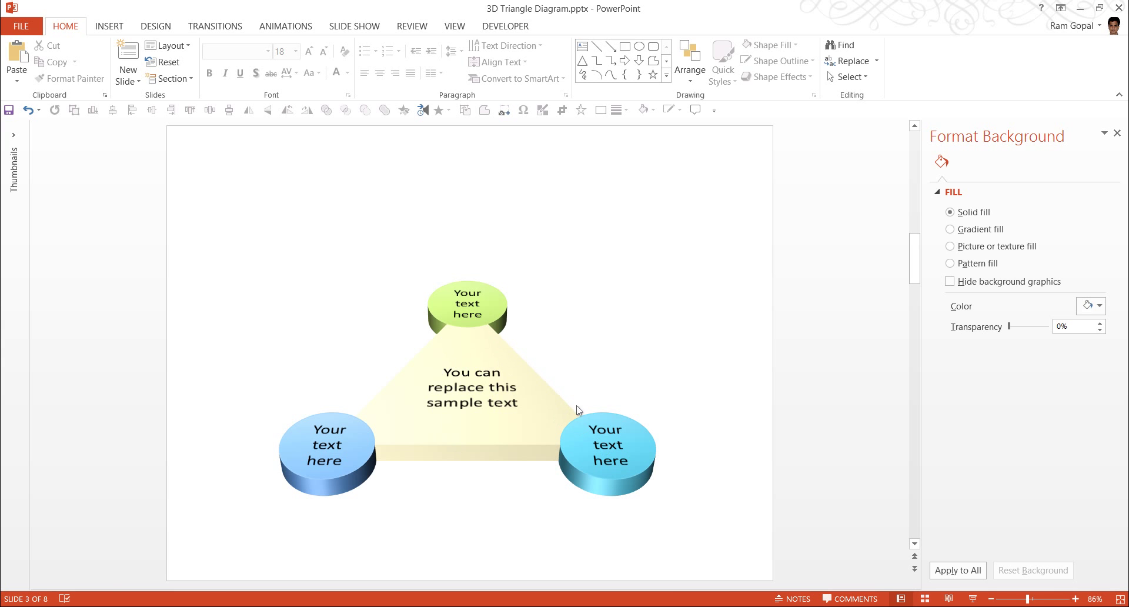
click(506, 312)
click(505, 313)
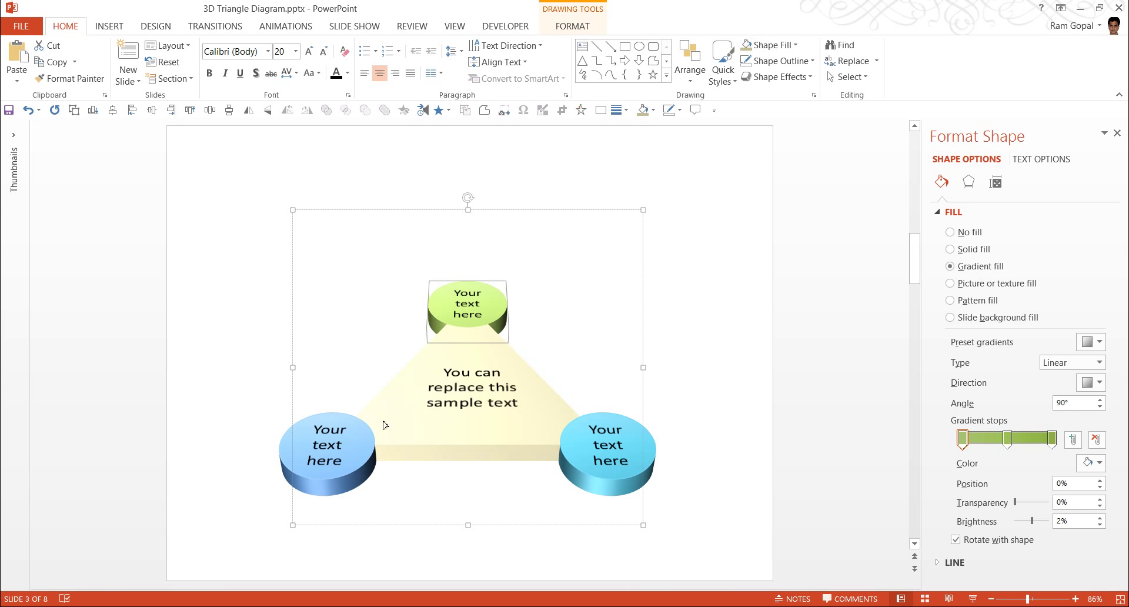
Select the green, blue and aqua circles and set their Distance from ground to 9.5 pt.
shift+click(370, 450)
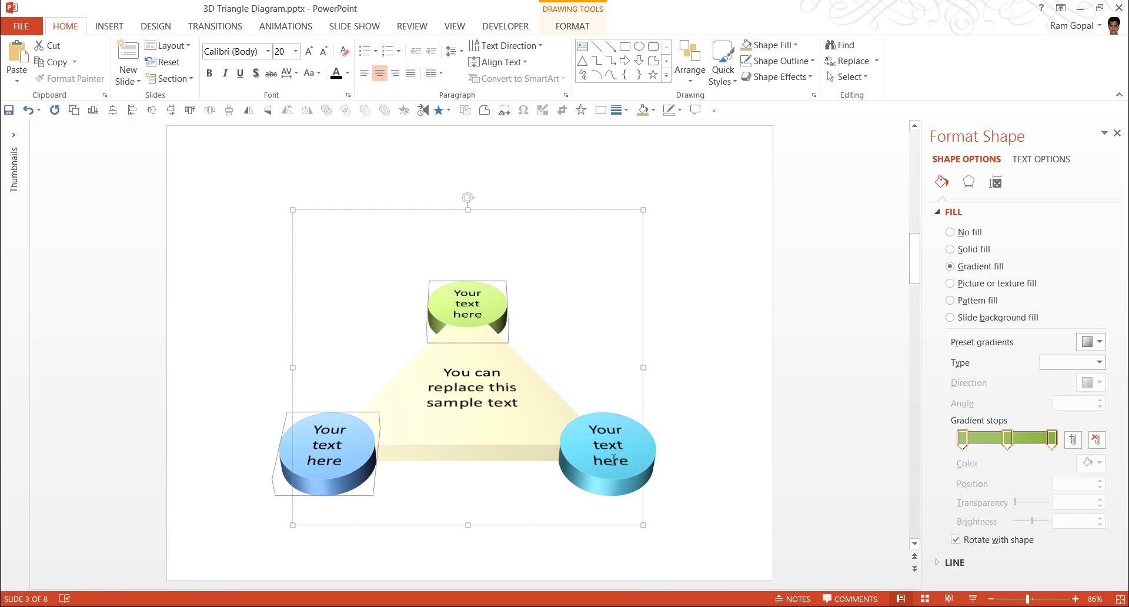
shift+click(588, 473)
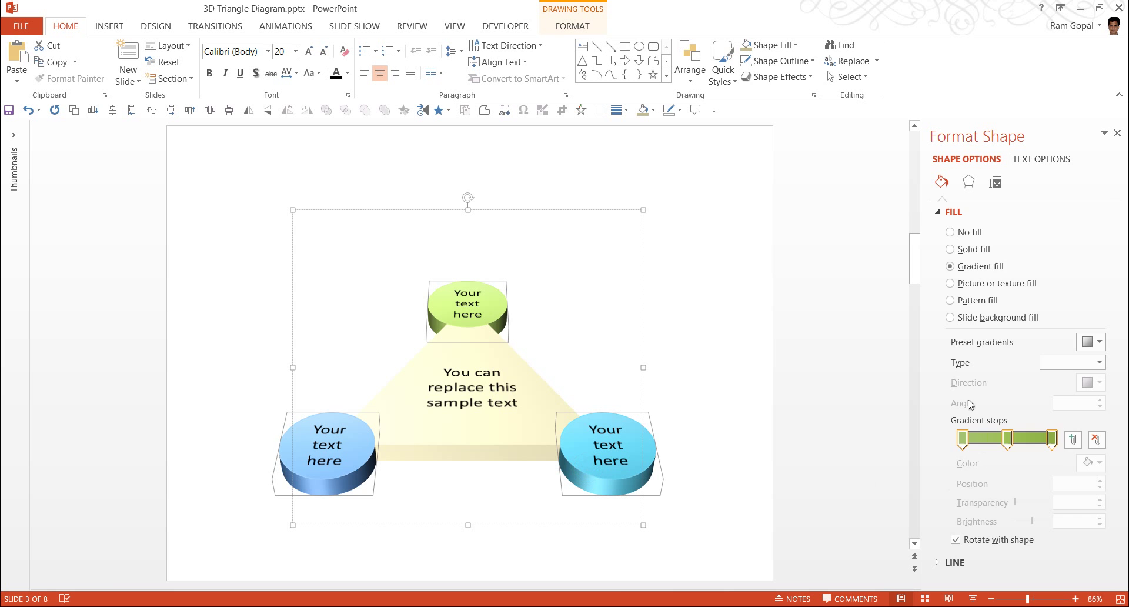
click(942, 213)
click(969, 183)
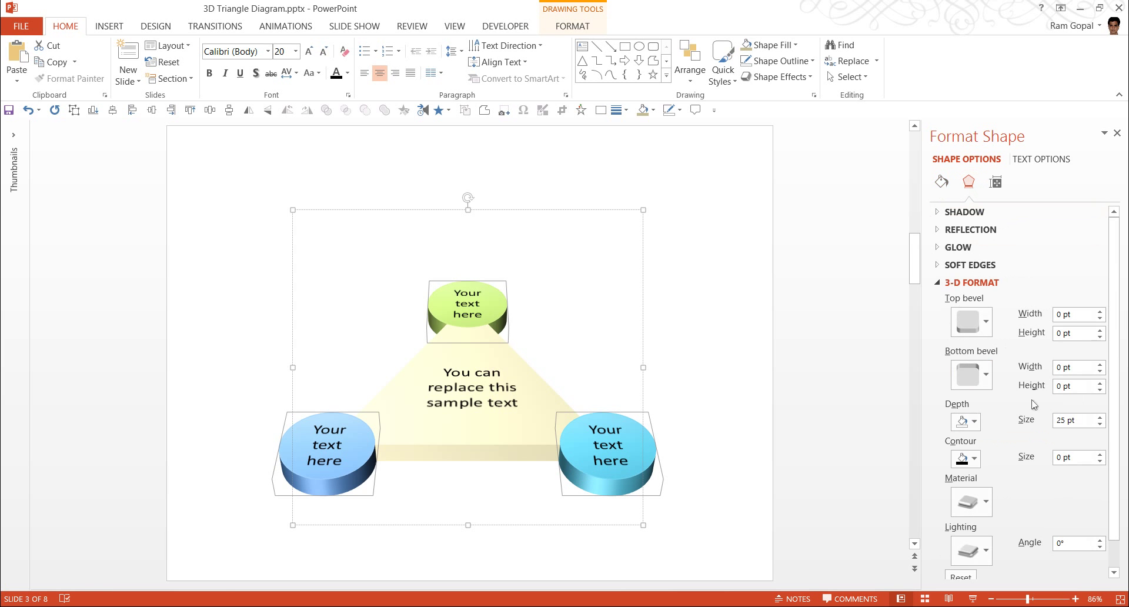
click(965, 282)
click(960, 300)
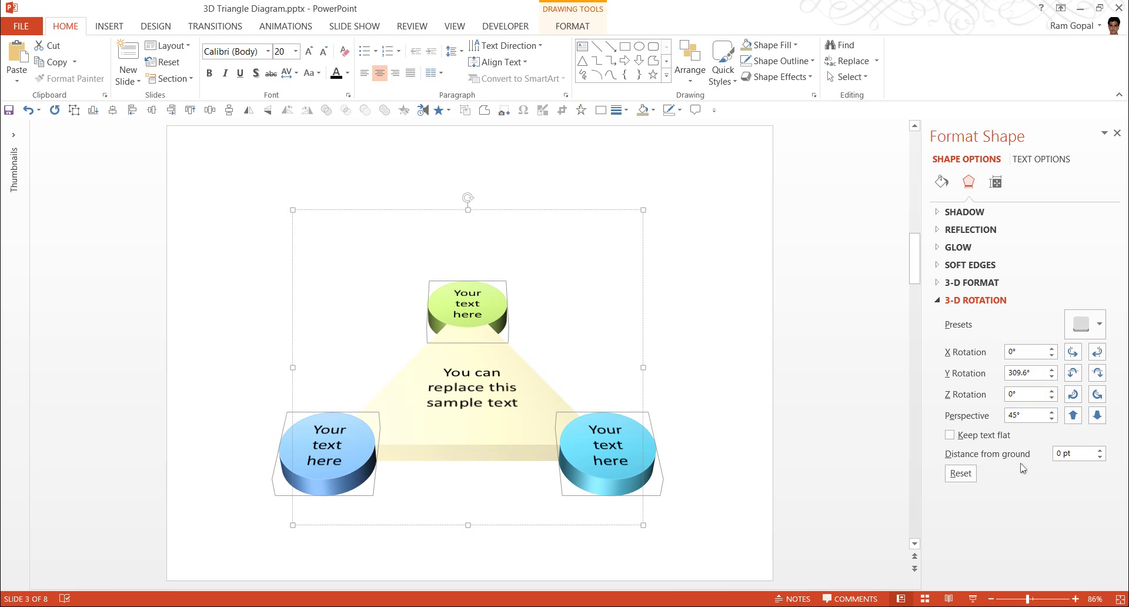
click(1100, 449)
click(1100, 450)
click(1099, 450)
click(1099, 450)
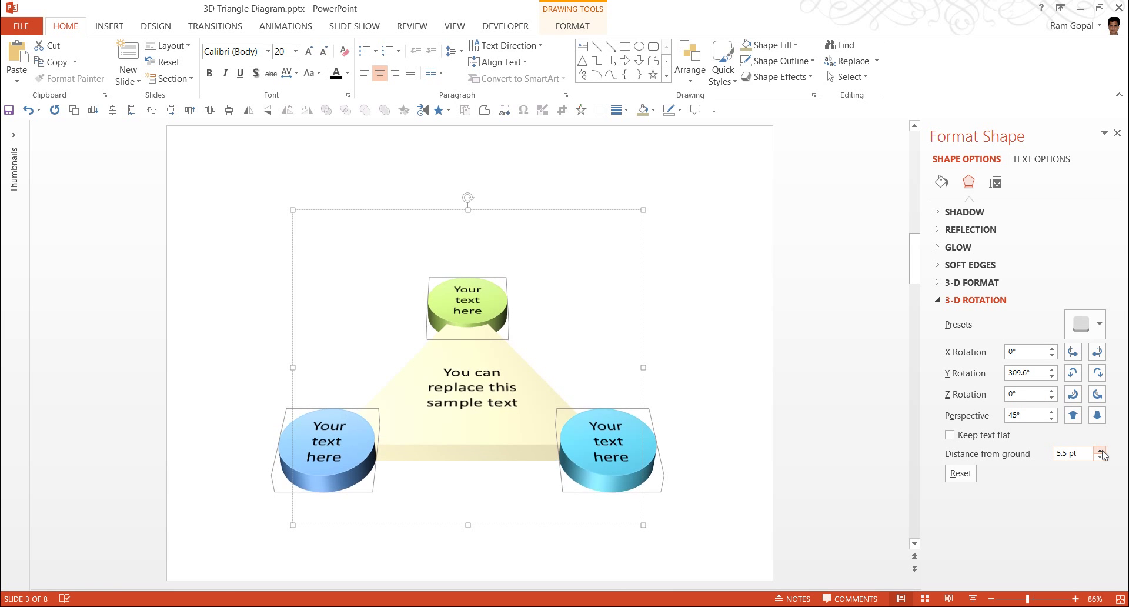
click(1100, 450)
click(1100, 450)
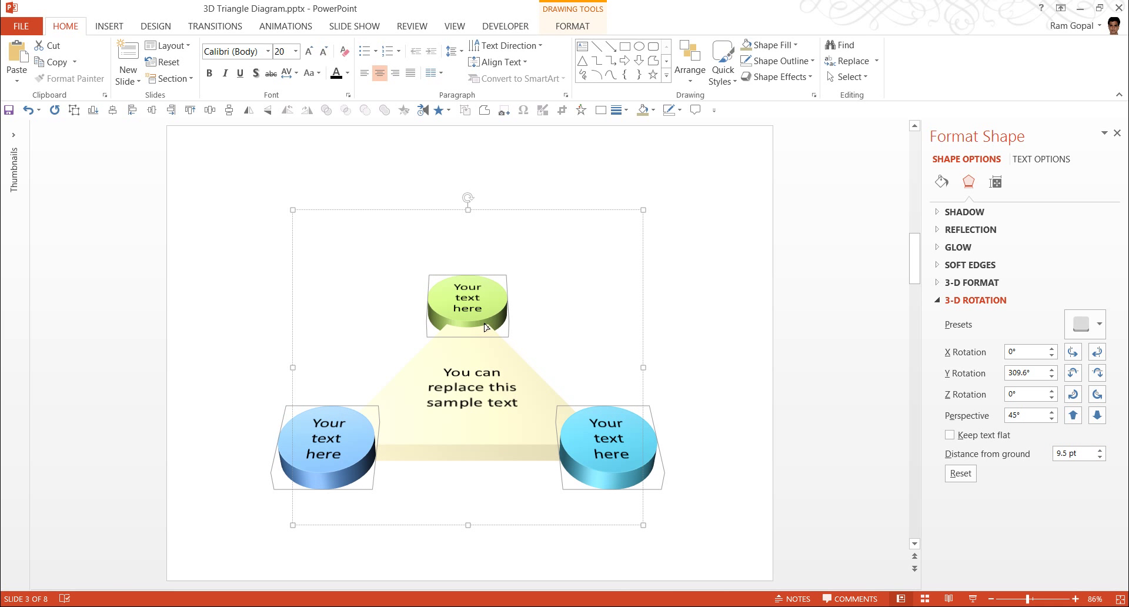
click(729, 383)
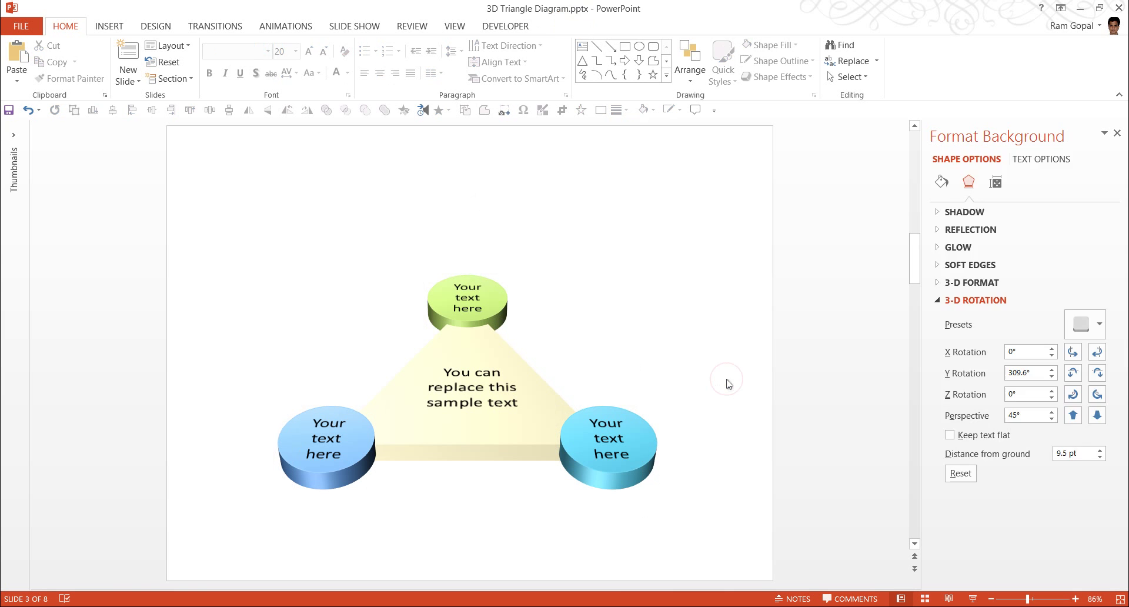
Apply the Offset Center shadow preset to the diagram group and raise the shadow Size to 103%.
click(511, 432)
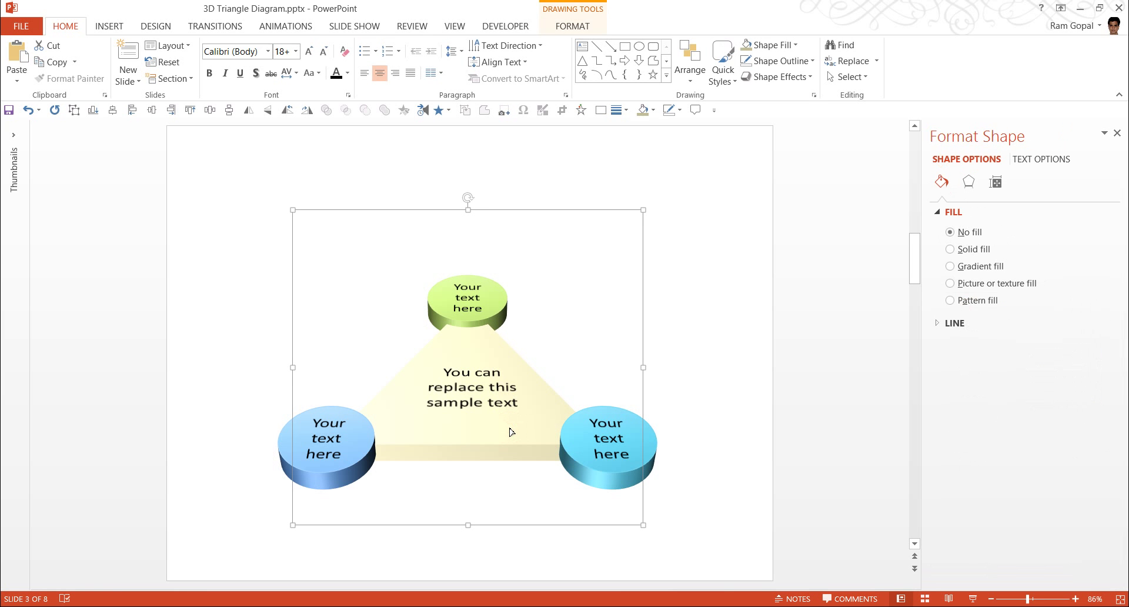
click(968, 182)
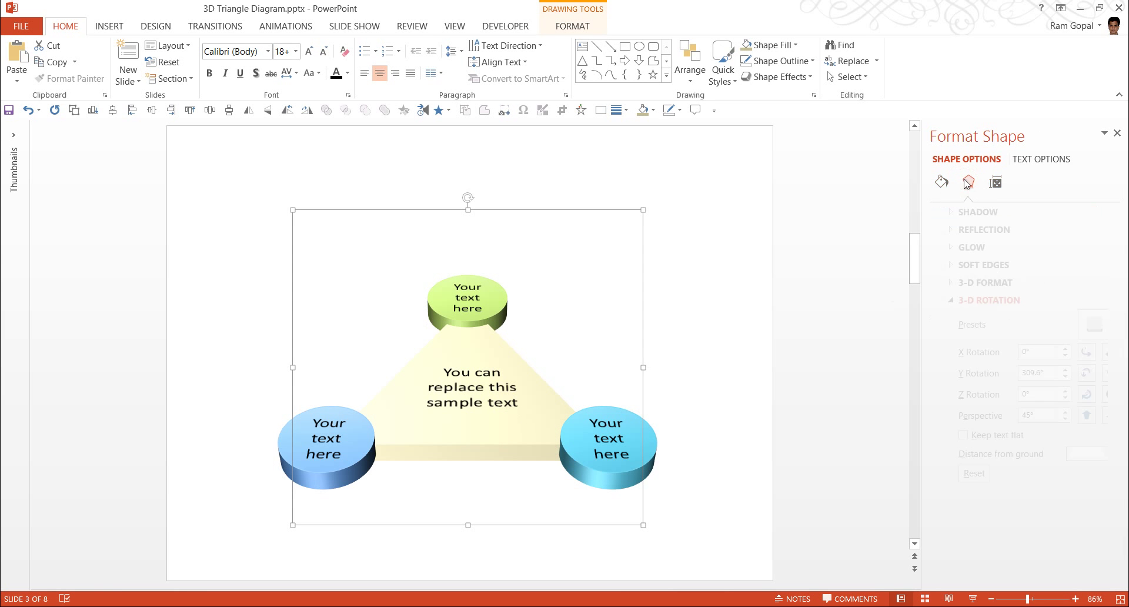
click(940, 299)
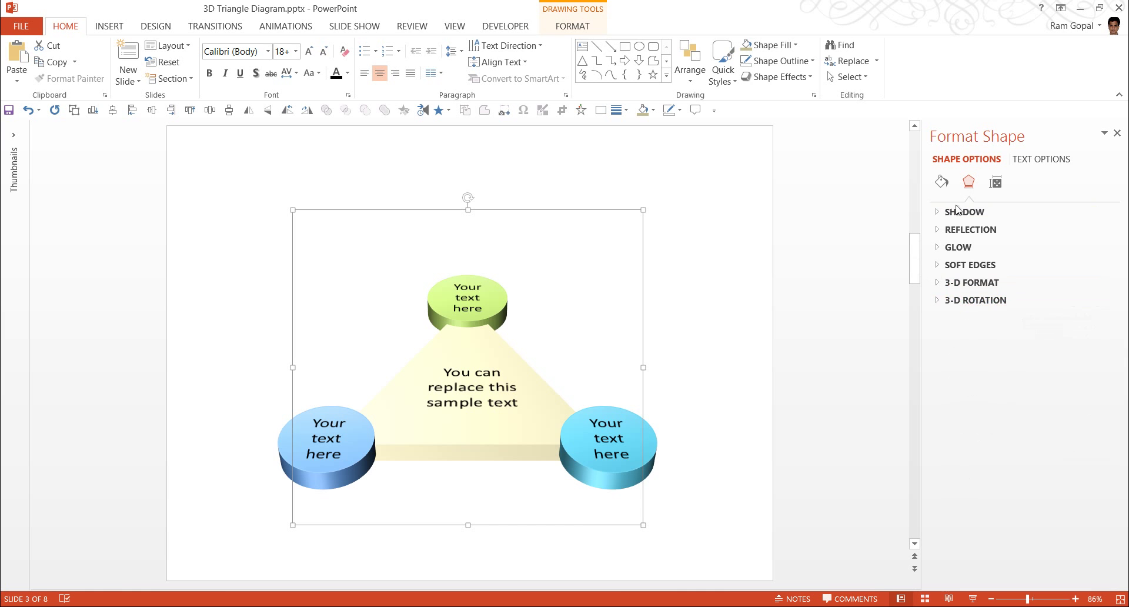
click(959, 212)
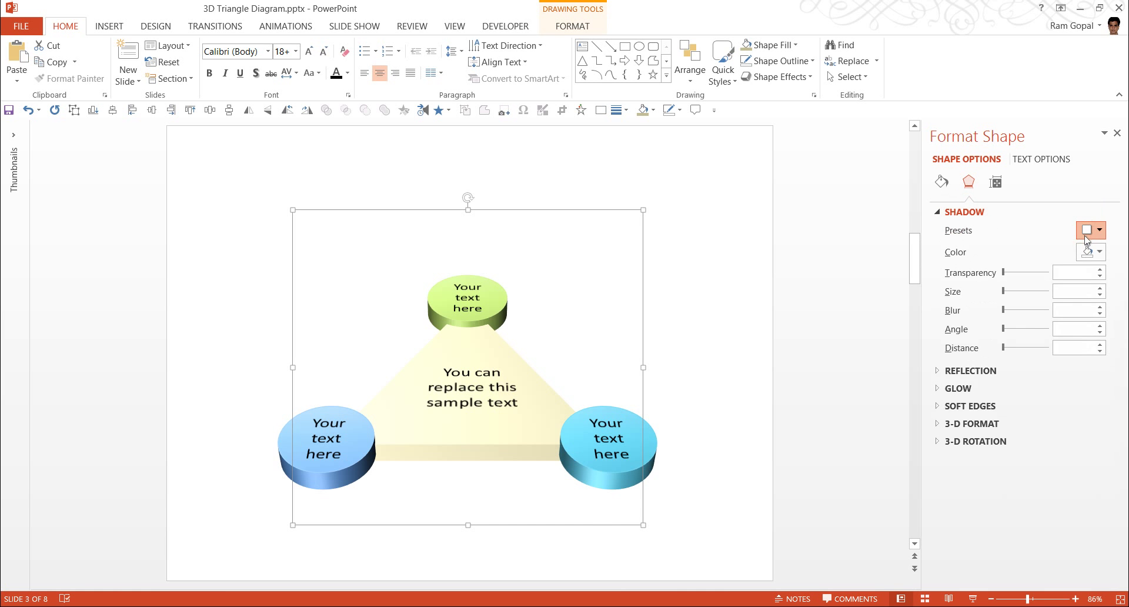
click(1085, 233)
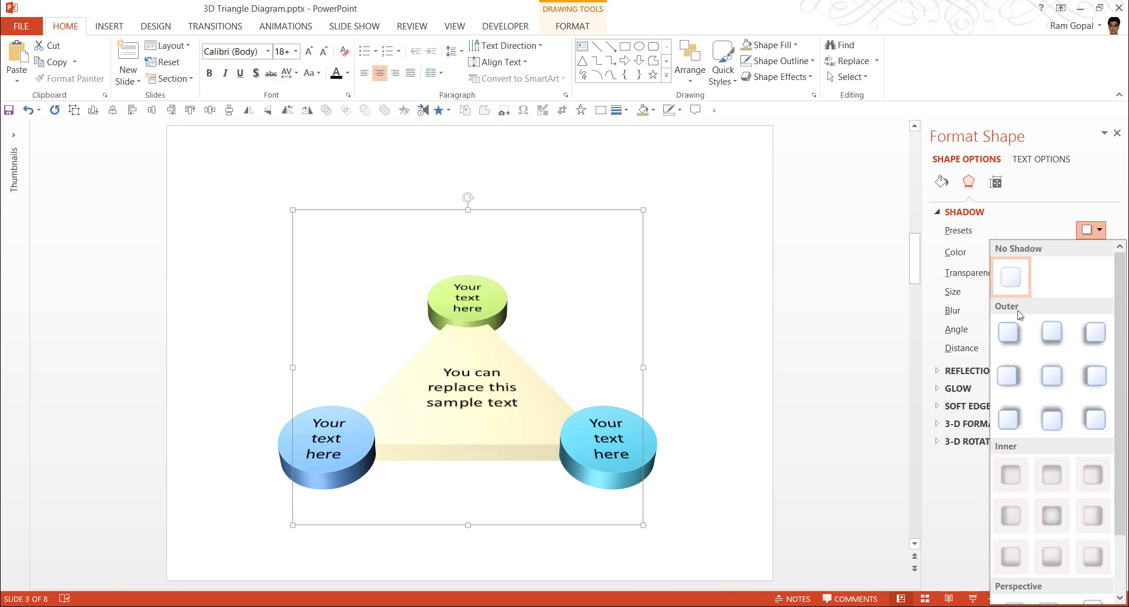
click(1052, 377)
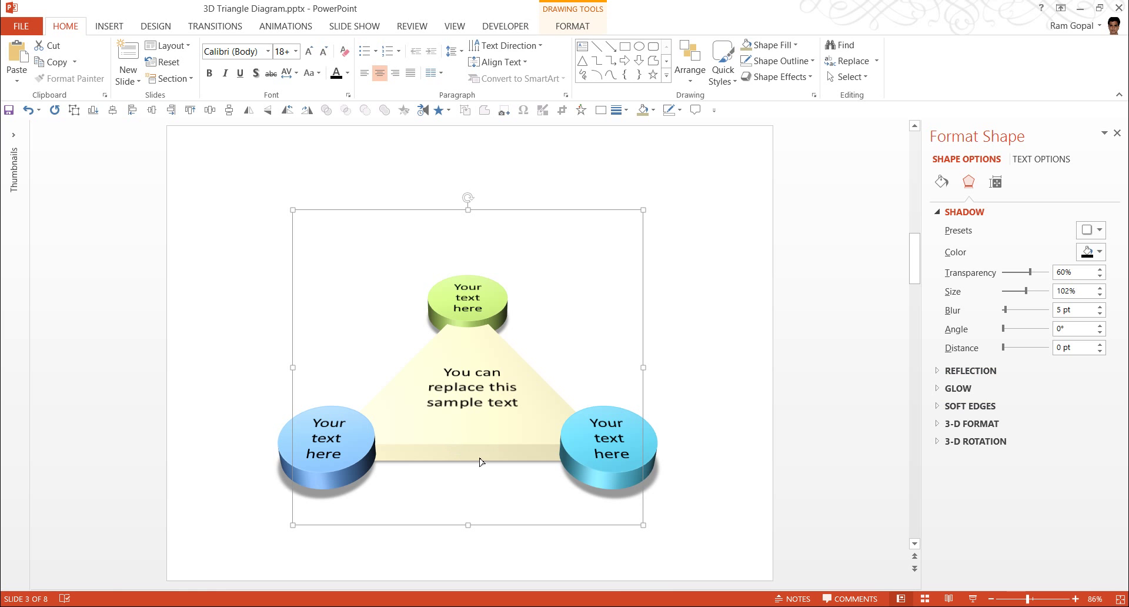
click(1100, 288)
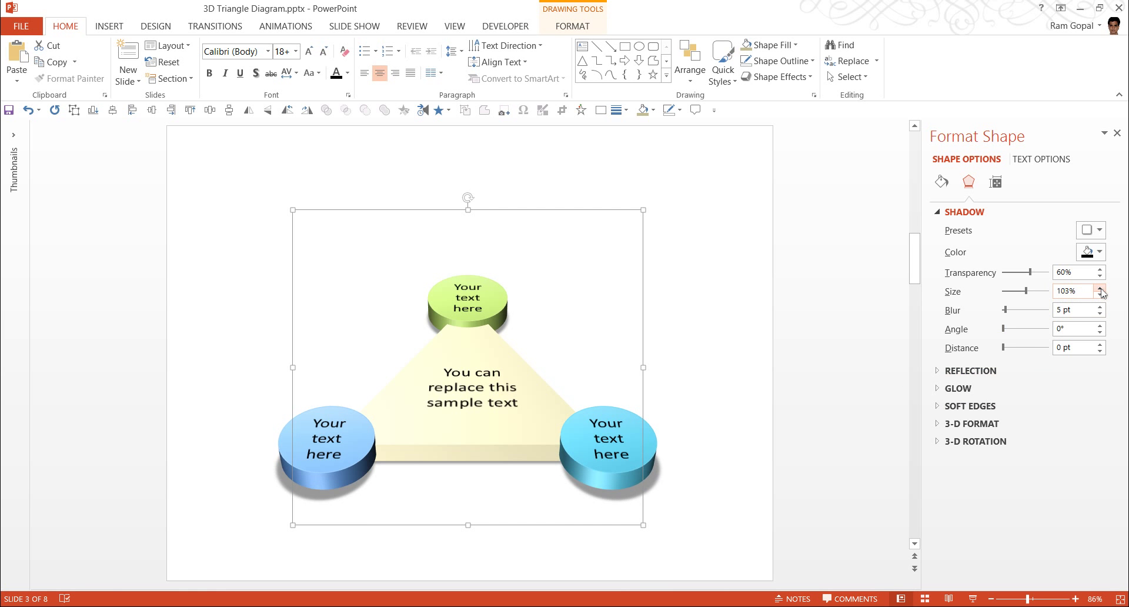
click(738, 371)
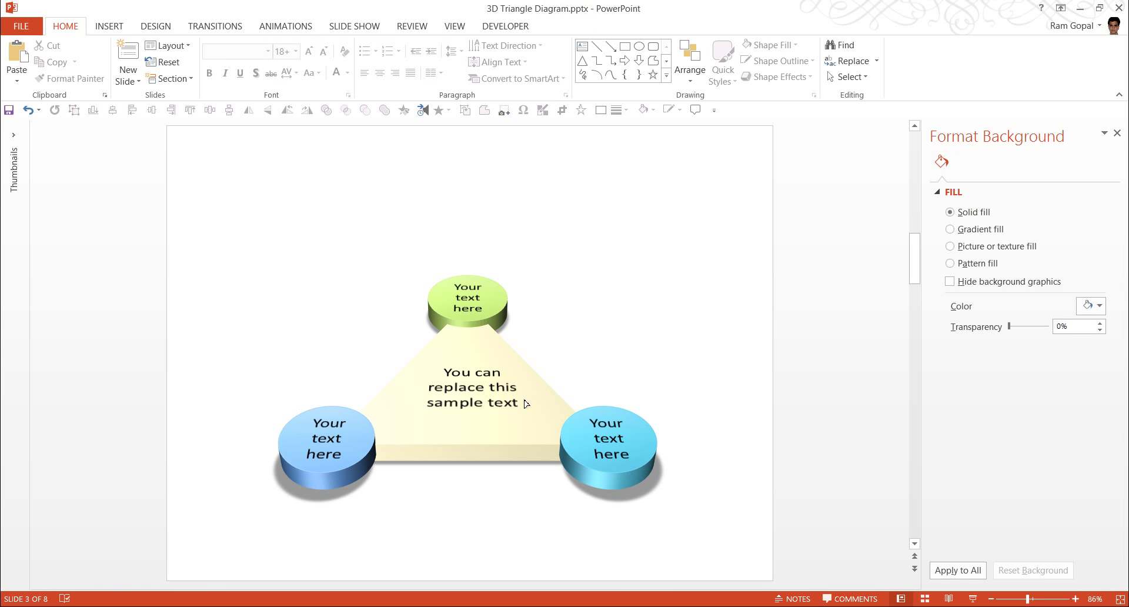
Increase the diagram group's Y rotation from 309.6° to 319.6°.
click(545, 419)
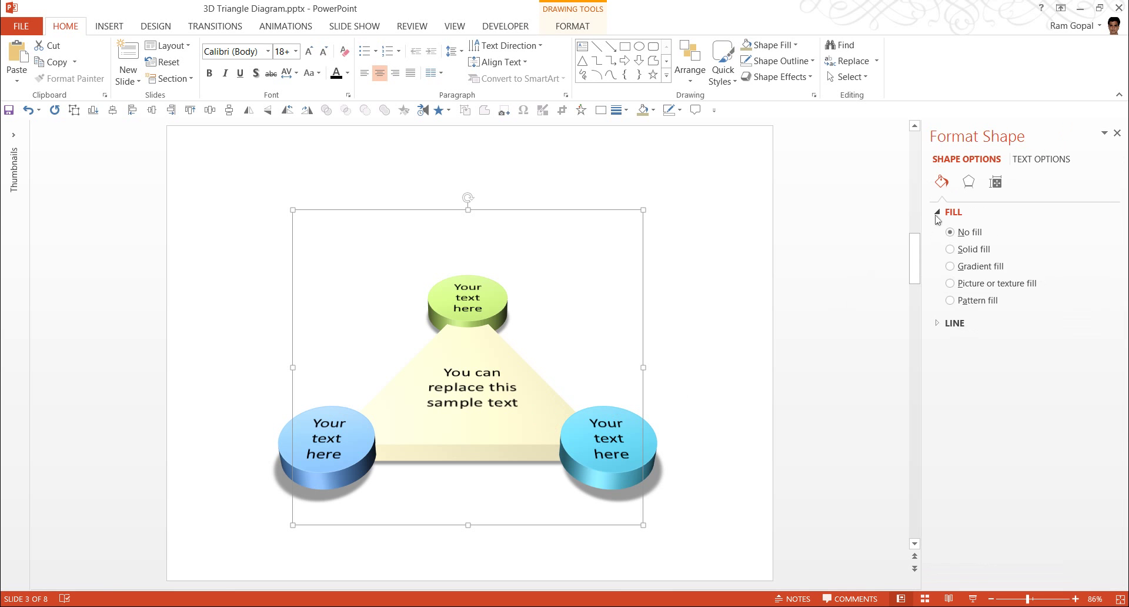
click(941, 211)
click(968, 181)
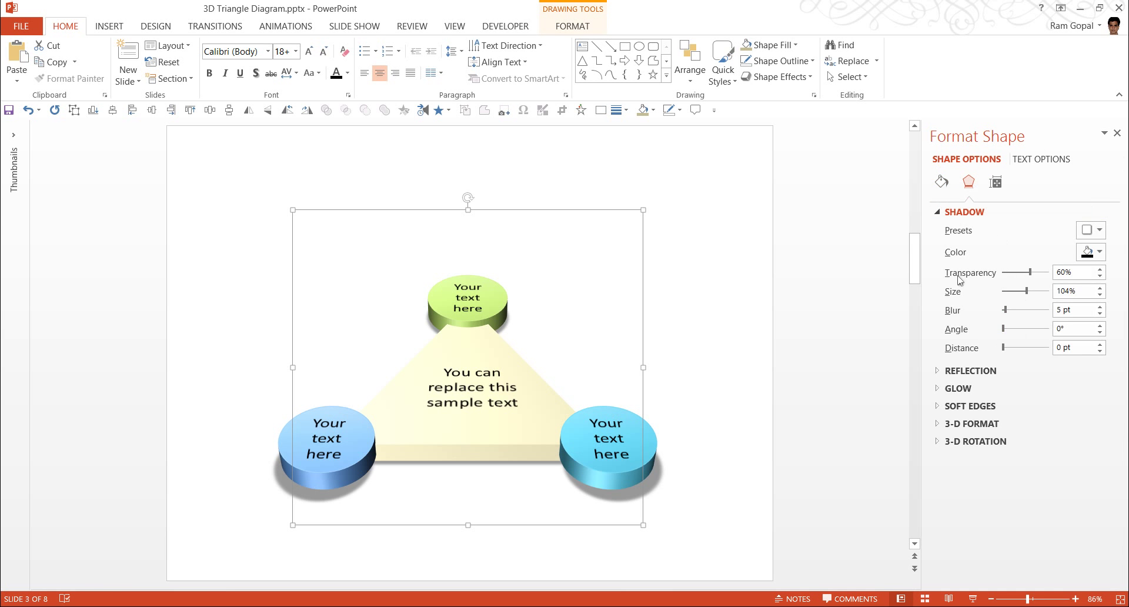
click(950, 212)
click(965, 300)
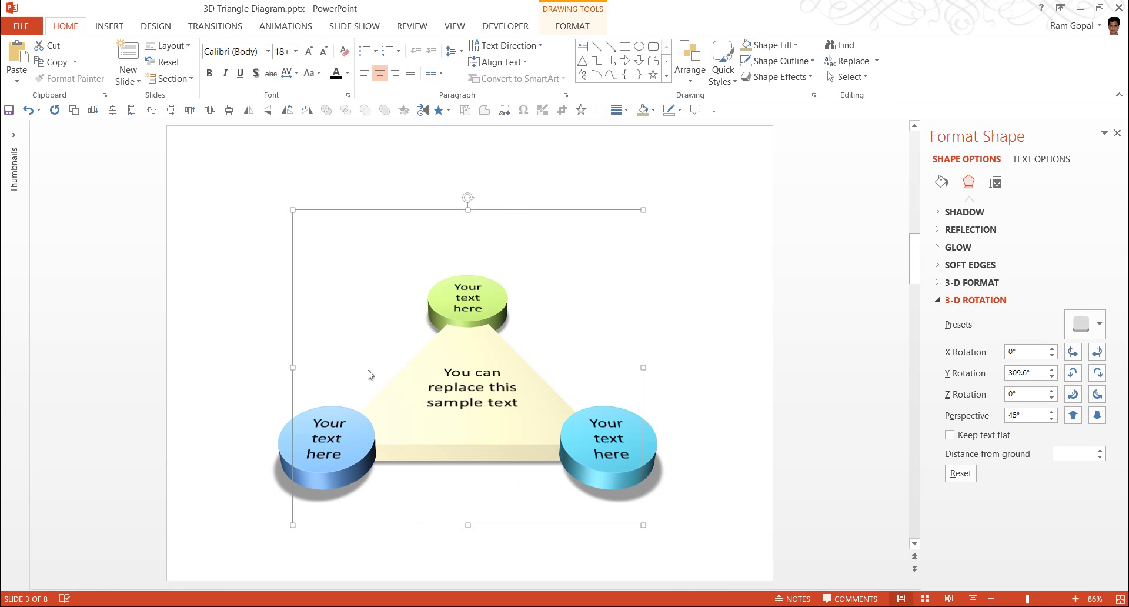
click(1075, 376)
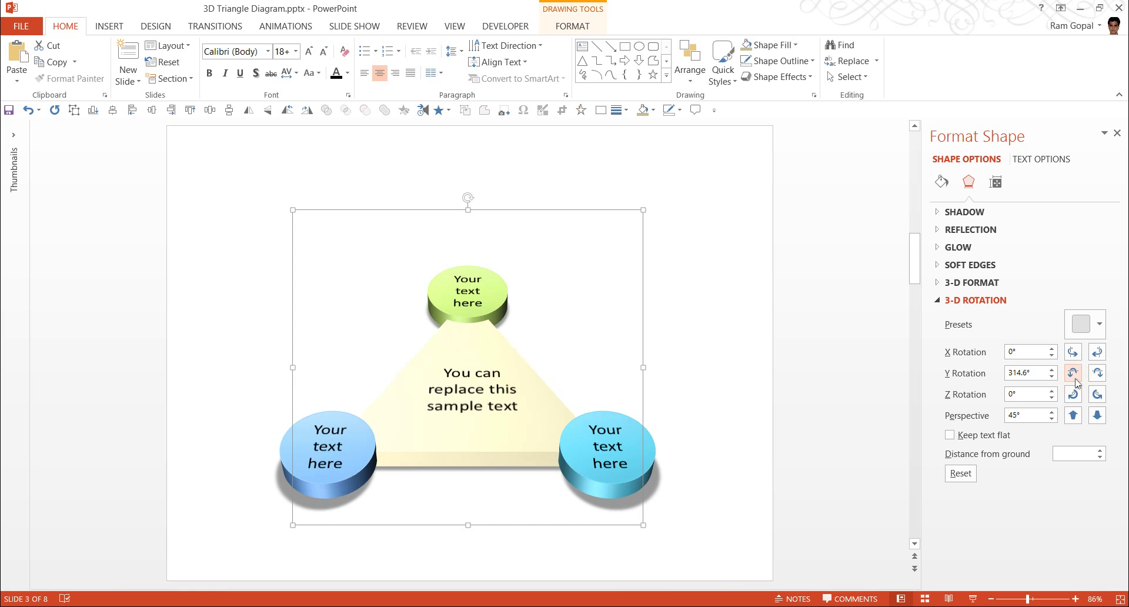
click(711, 433)
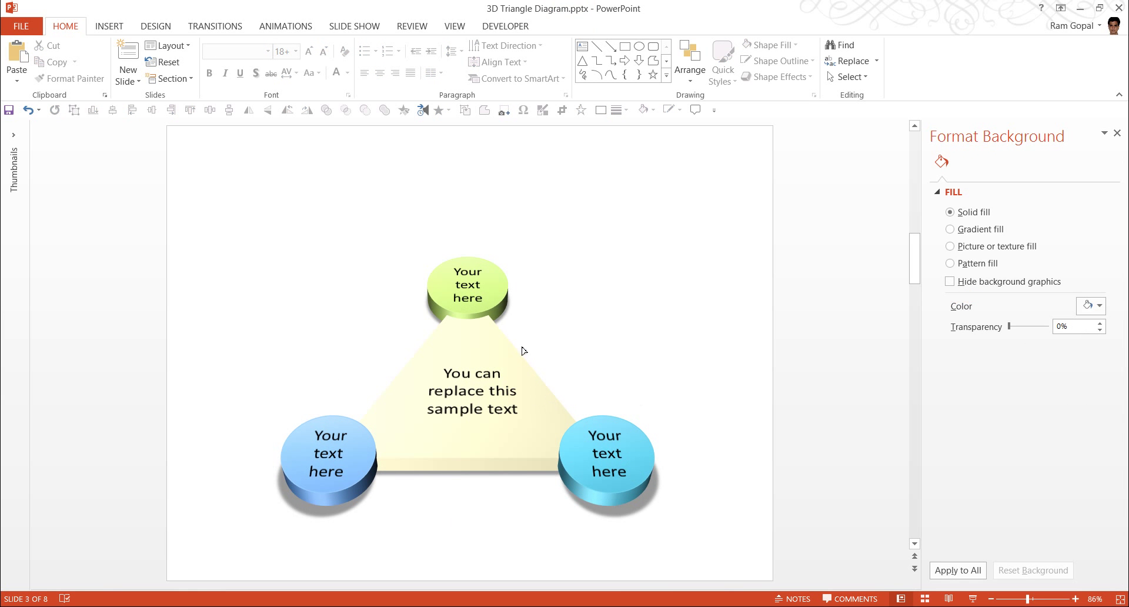
Give the triangle diagram a dark Shape Outline colour.
click(548, 425)
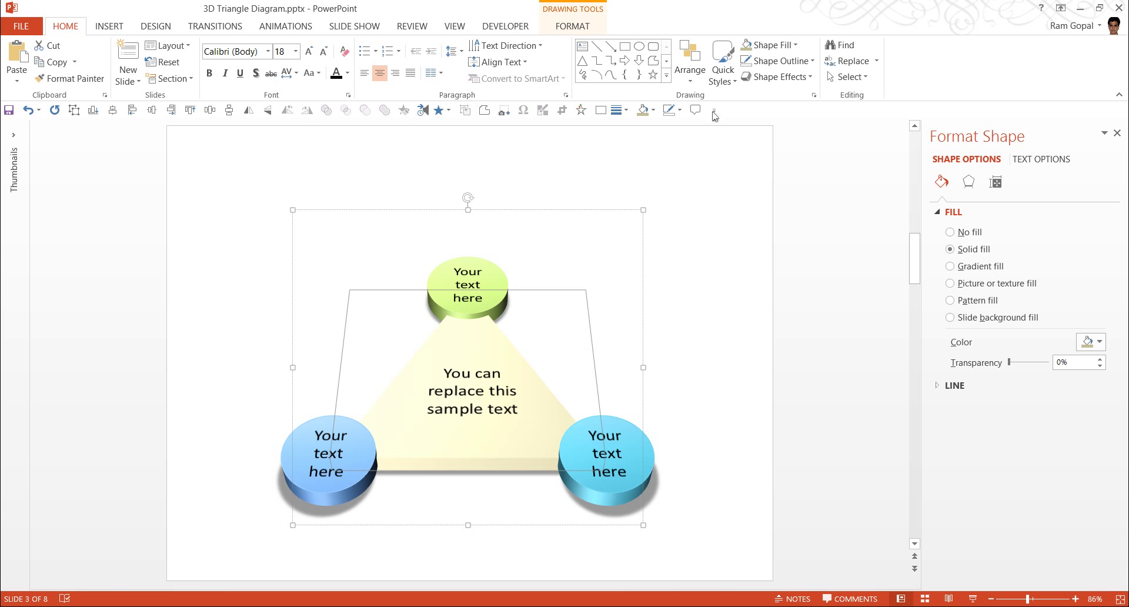
click(767, 61)
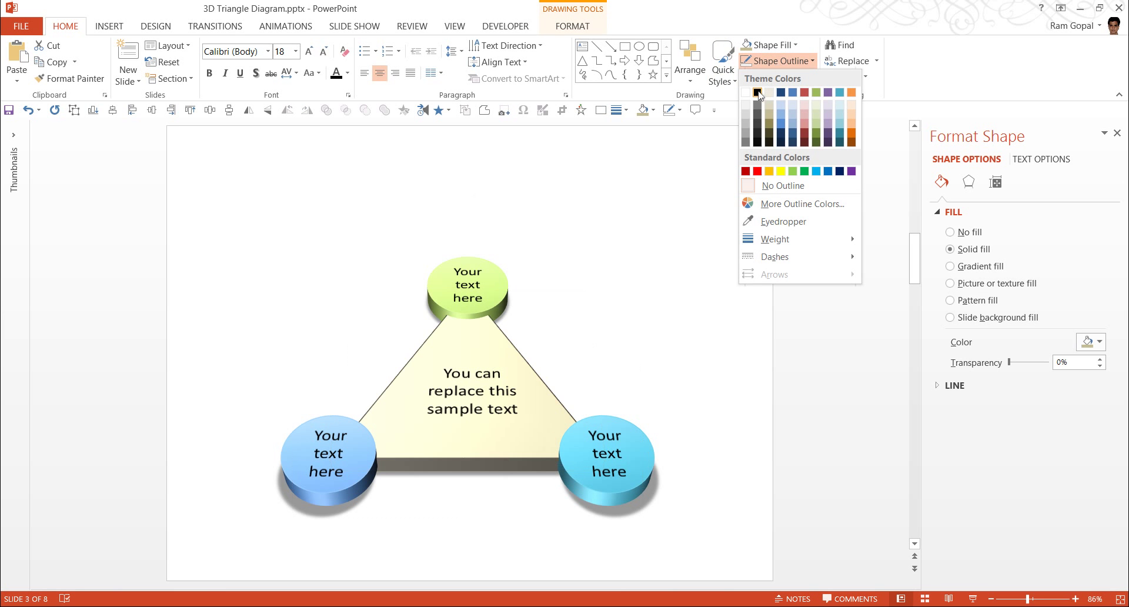
click(770, 135)
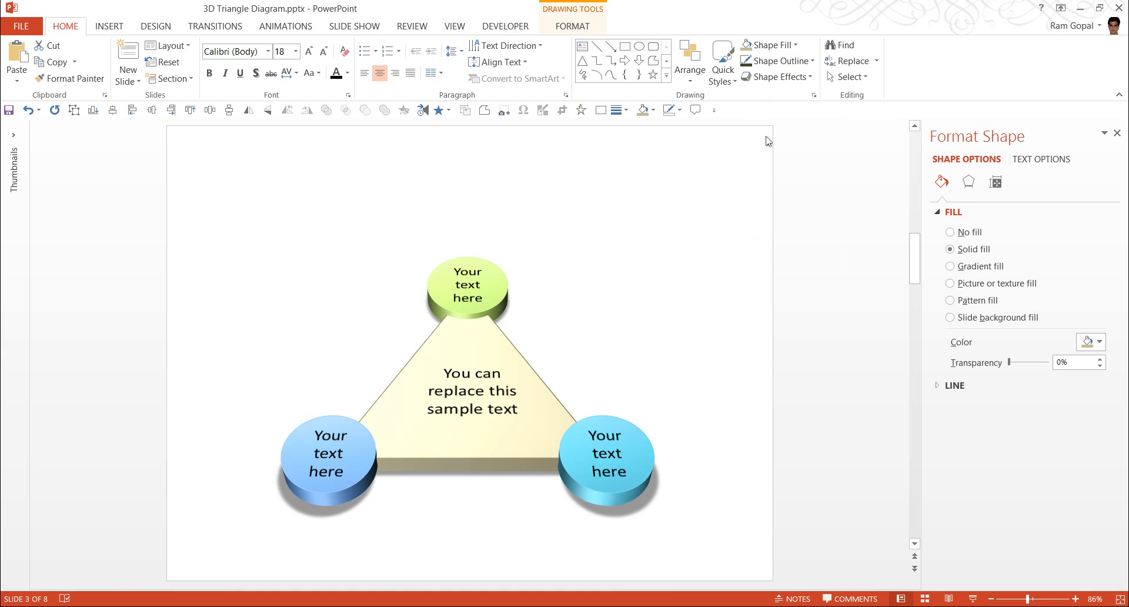
click(668, 375)
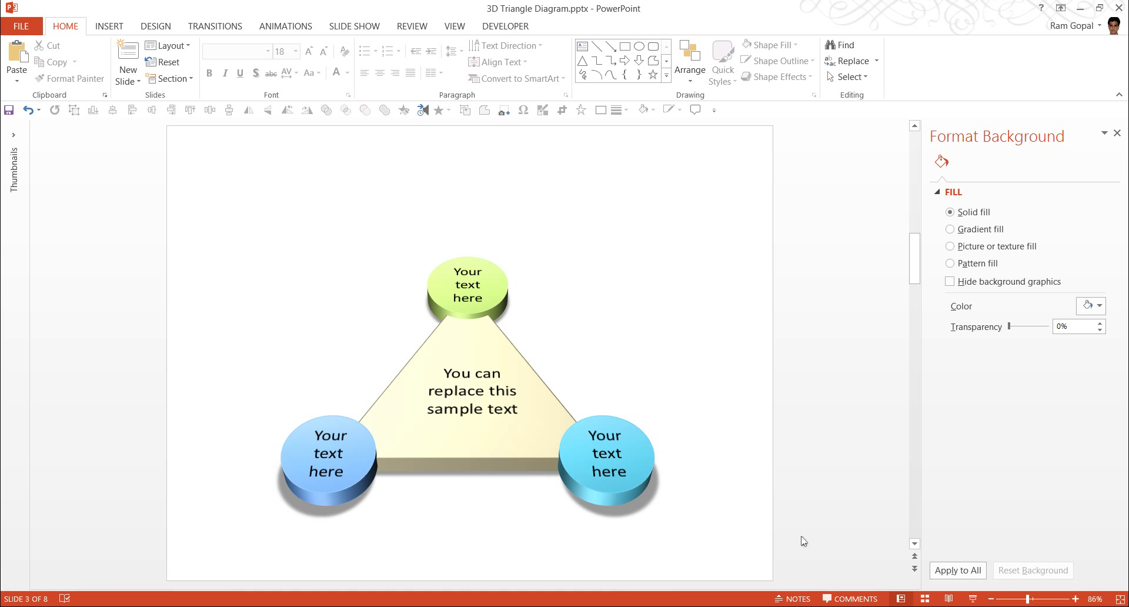
Switch slide 3 to the Title Only layout.
right_click(709, 414)
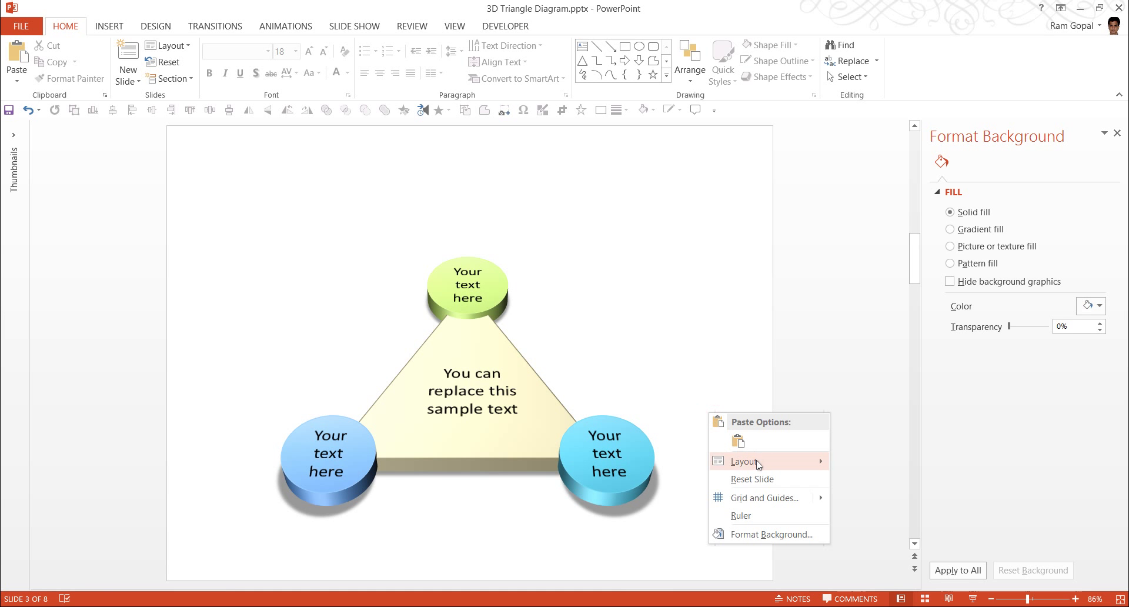
mouse_move(759, 461)
click(1026, 461)
Enter the title 'Your Slide Title Text Here' in the title placeholder.
click(476, 212)
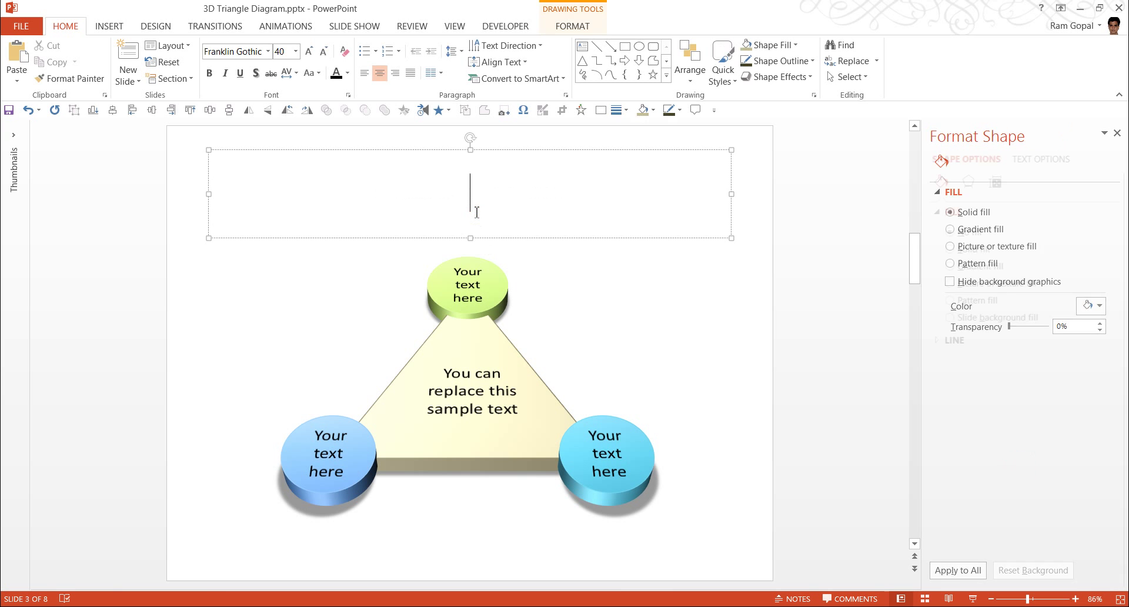
text(Your Slide )
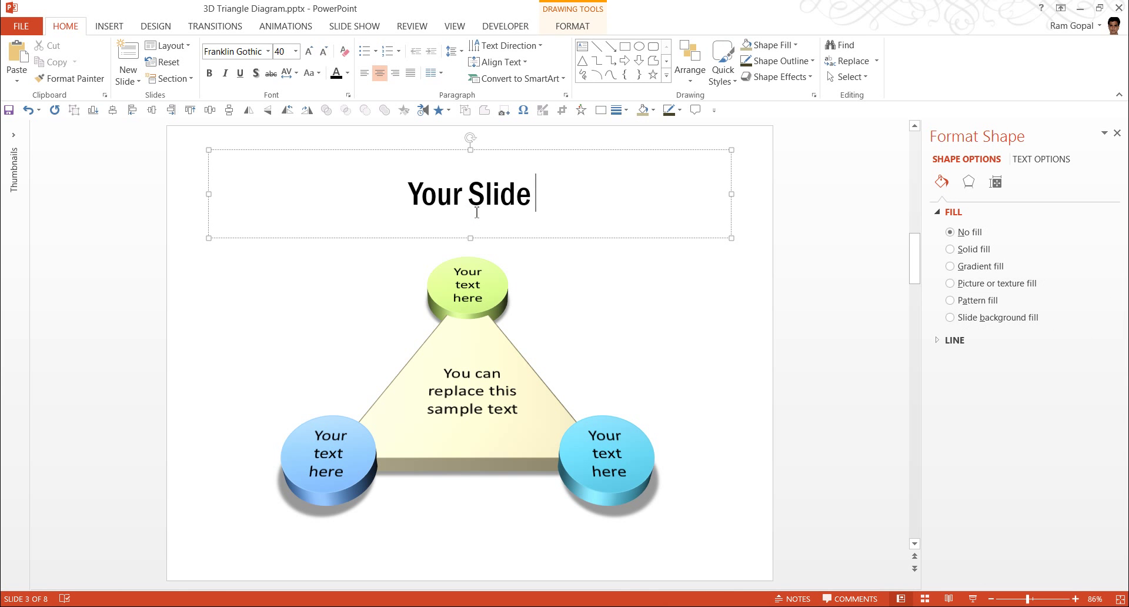
text(Title Text here)
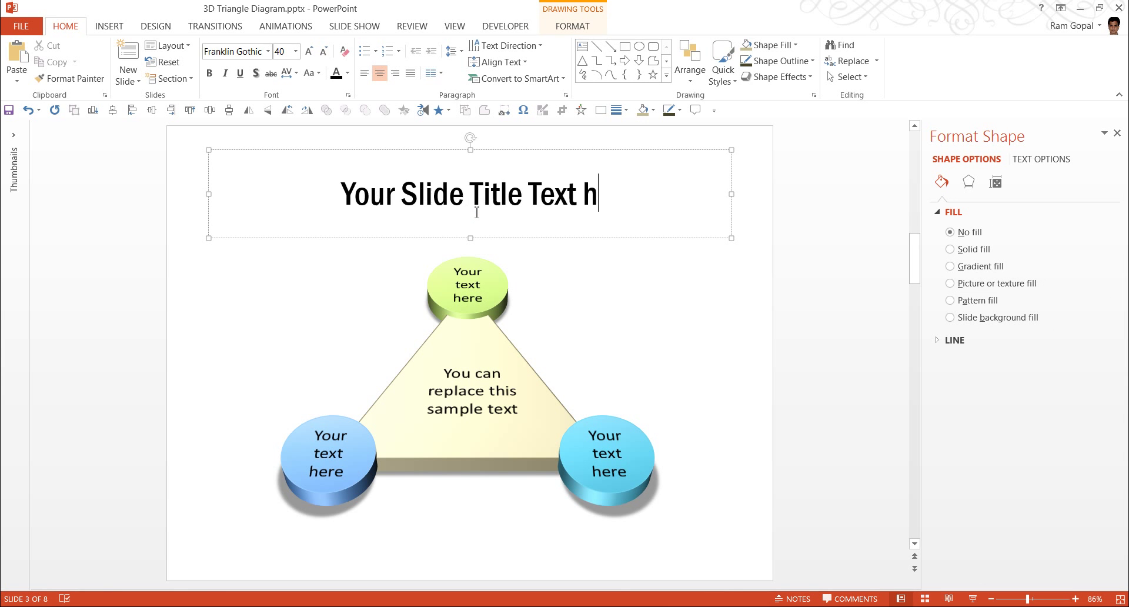
key(BackSpace)
key(BackSpace)
key(BackSpace)
key(BackSpace)
key(BackSpace)
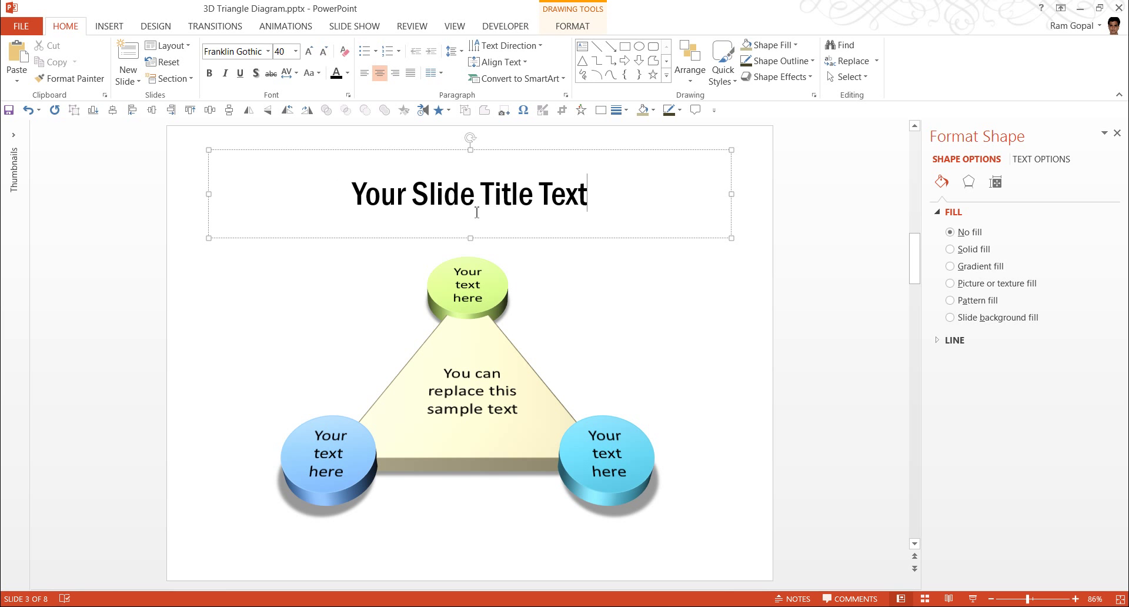
text(HEre)
key(BackSpace)
key(BackSpace)
key(BackSpace)
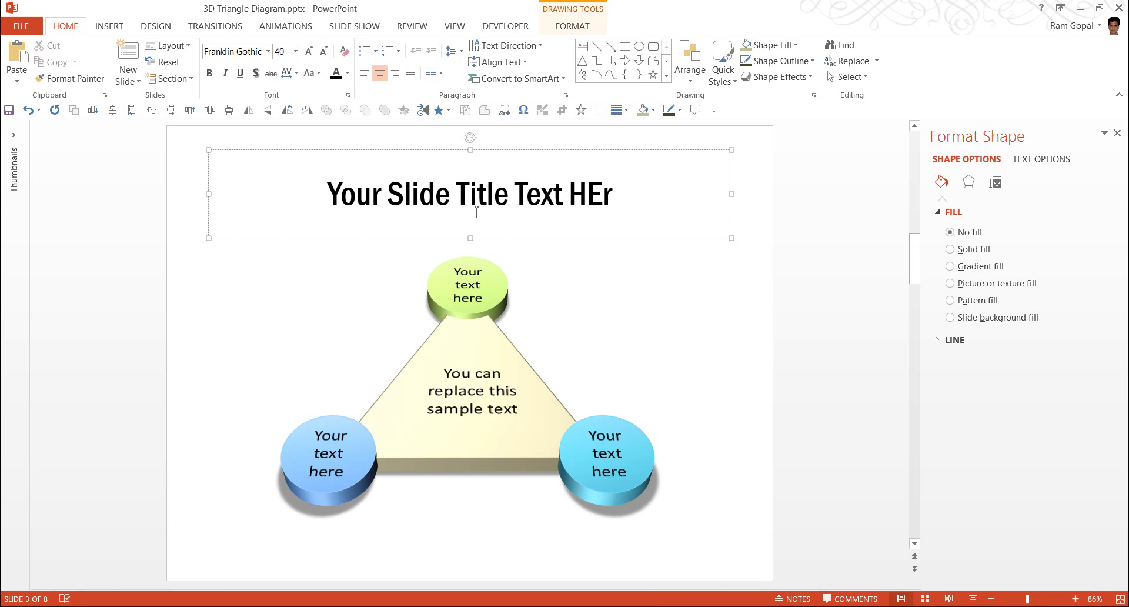
text(ere)
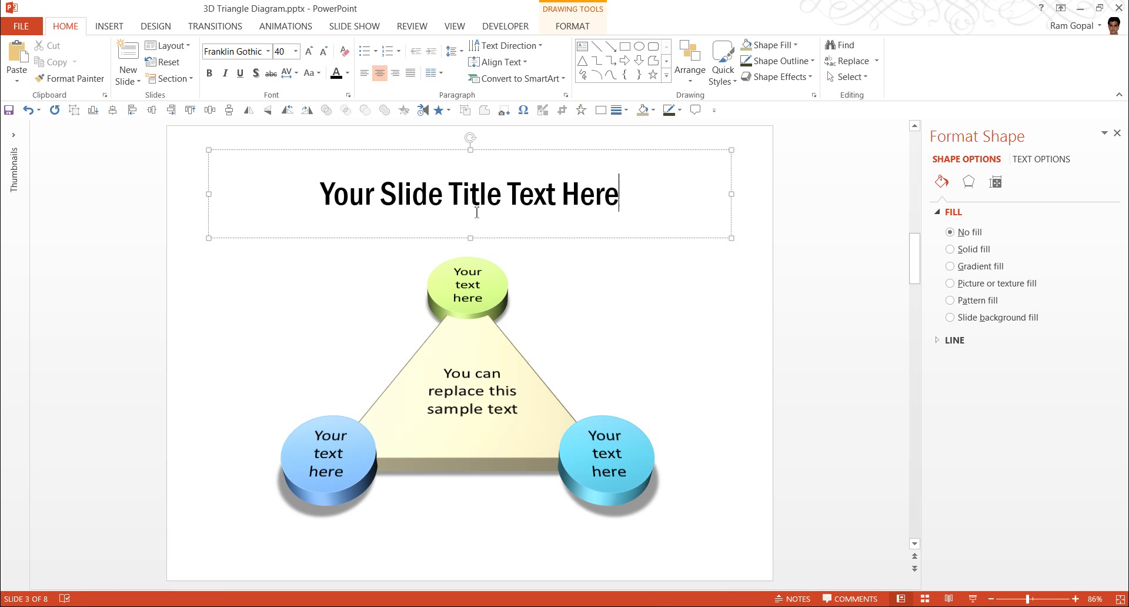
click(766, 373)
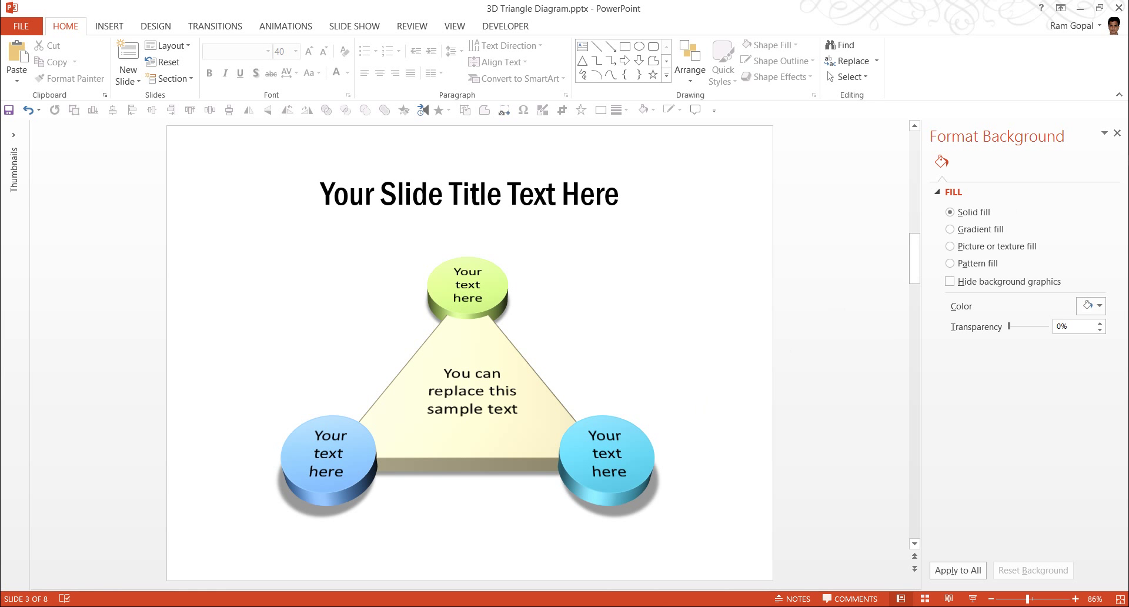
Close the Format Background pane.
click(1117, 133)
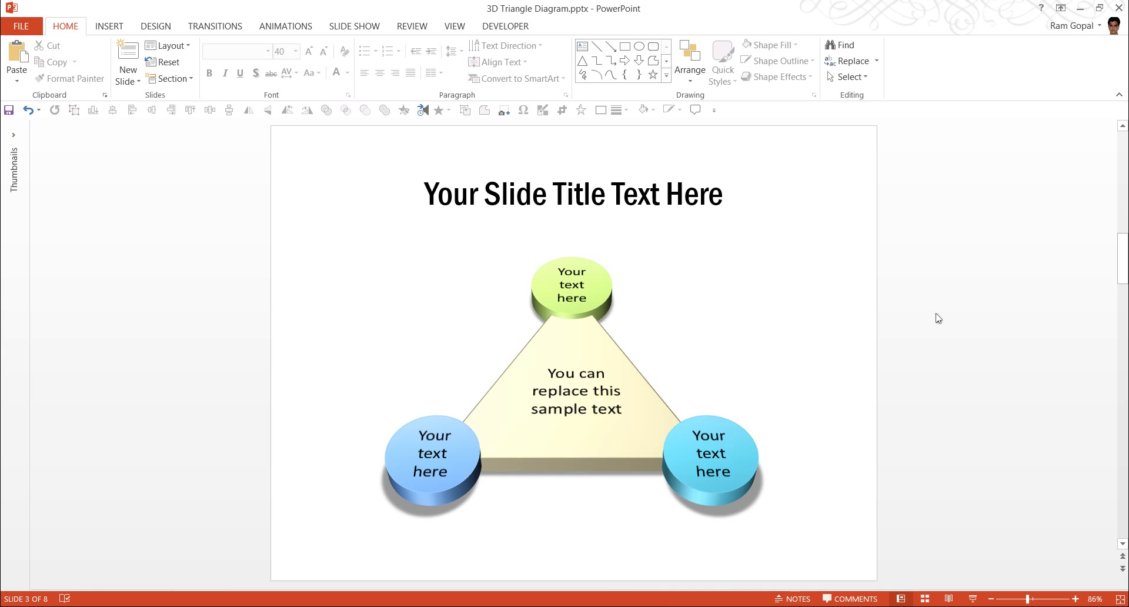
Scroll down to slide 4, '3 factors dependent on each other'.
scroll(938, 318, down, 1)
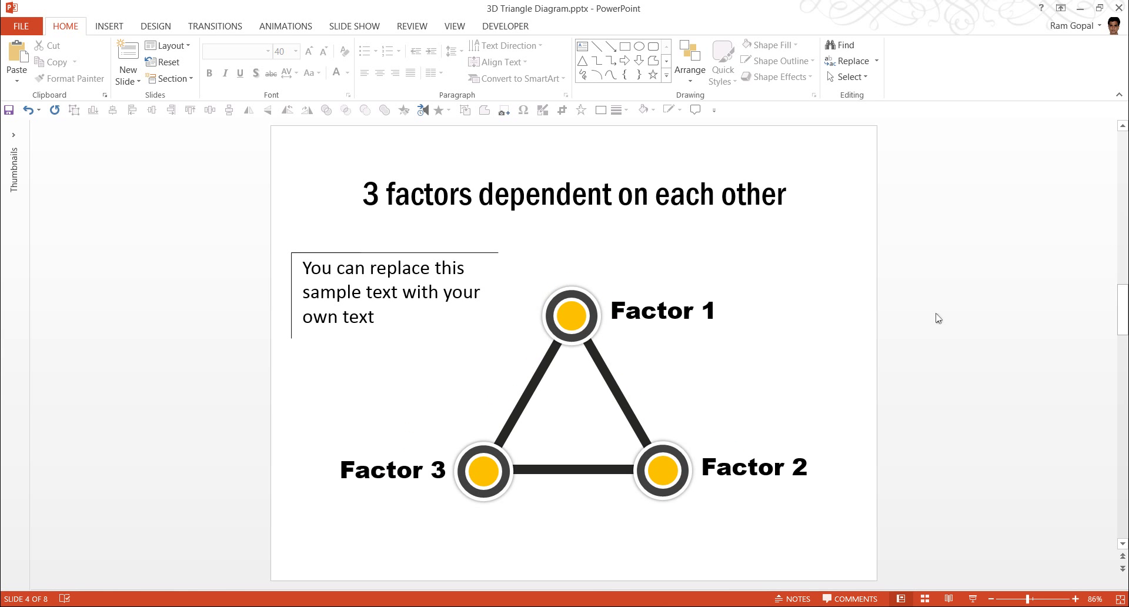